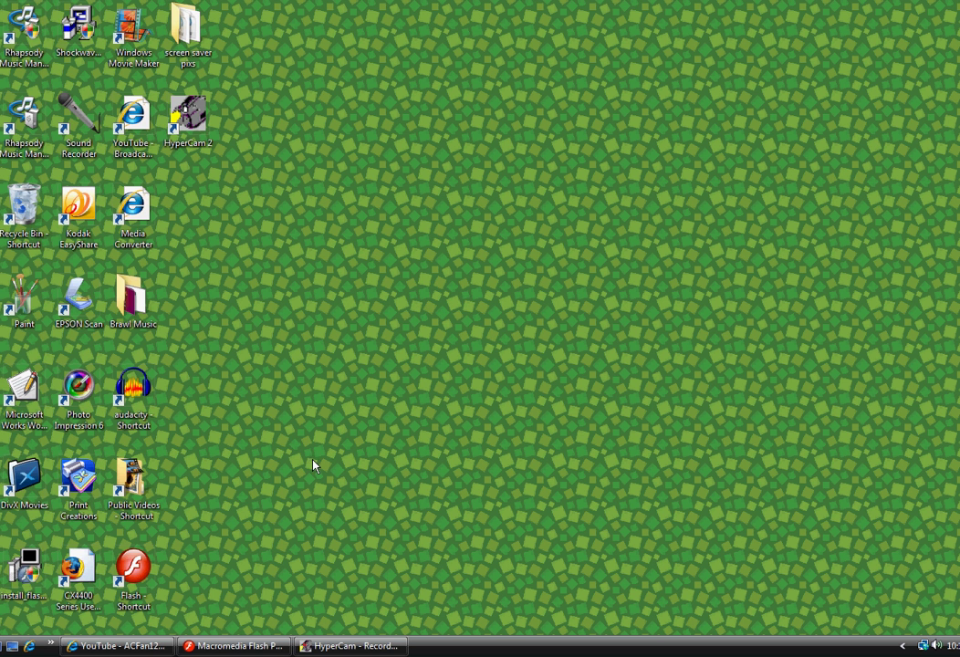
Step: Drag the Bitmap 2 smiley from the Library into the middle of the stage
{"action": "left_click", "coordinate": [247, 644]}
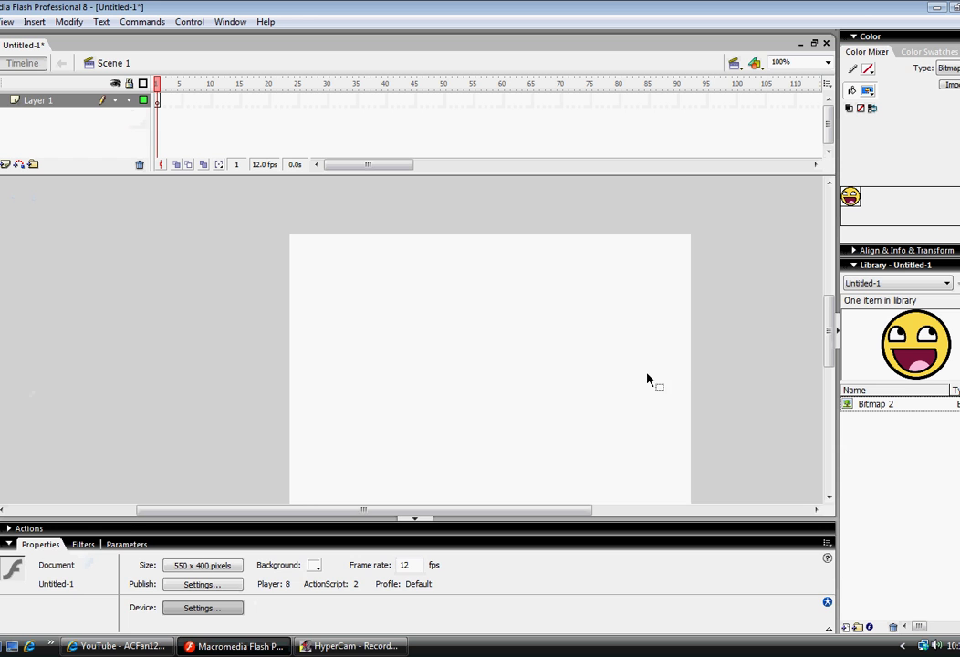
{"action": "left_click", "coordinate": [9, 545]}
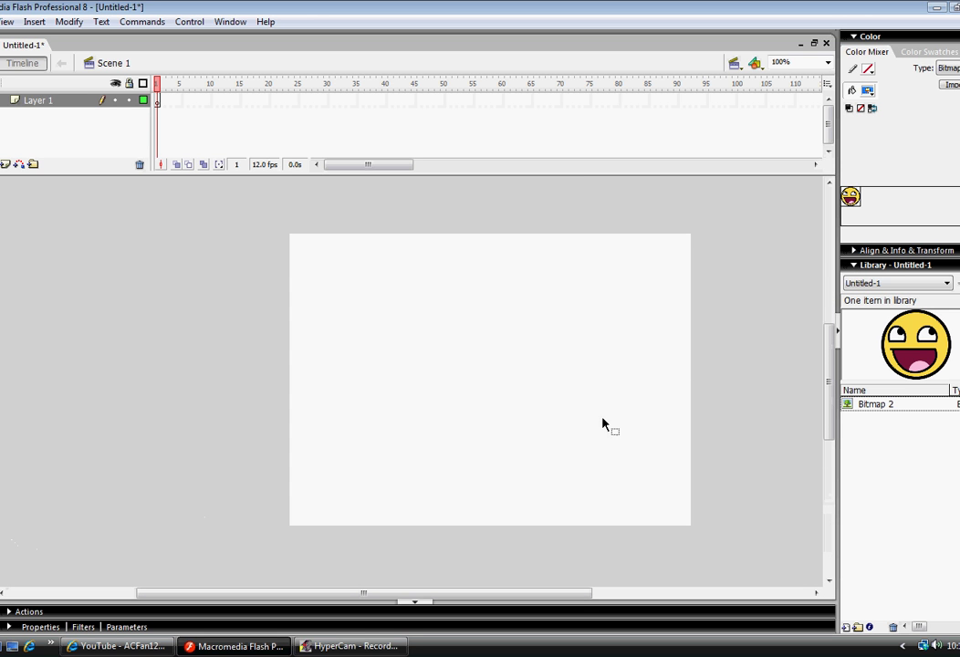
{"action": "left_click", "coordinate": [906, 409]}
{"action": "left_click_drag", "start_coordinate": [907, 411], "coordinate": [165, 411]}
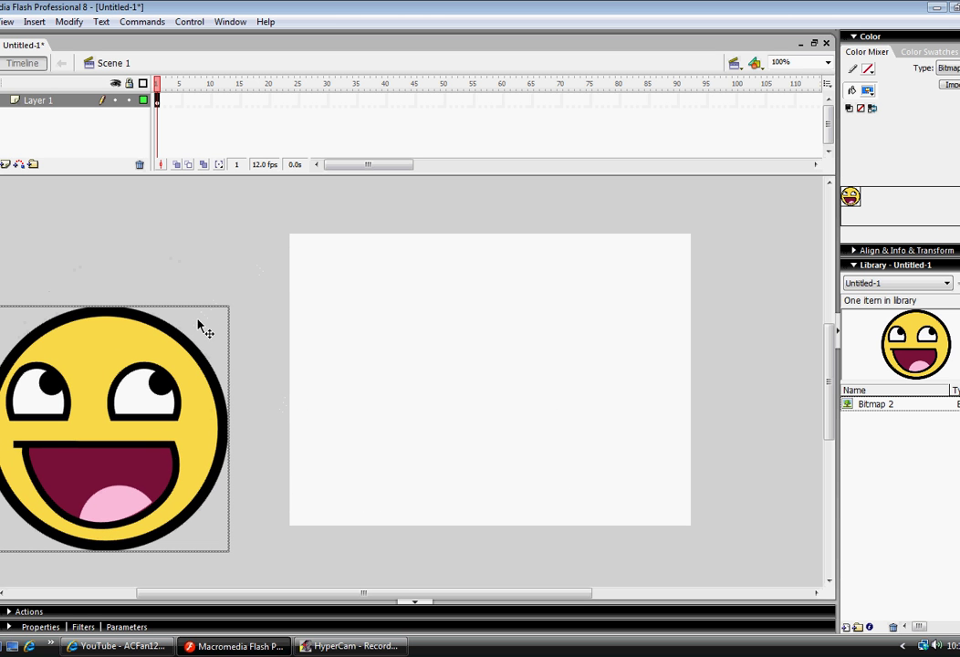
{"action": "left_click_drag", "start_coordinate": [202, 329], "coordinate": [568, 326]}
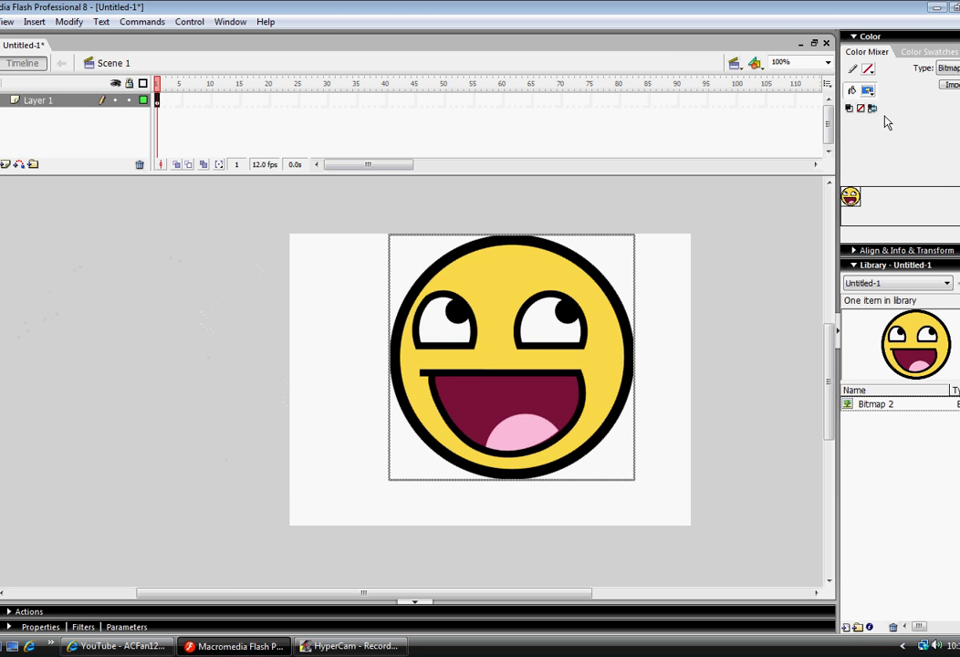
Step: Launch Paint and open the awesome_med picture from the Pictures folder
{"action": "left_click", "coordinate": [935, 7]}
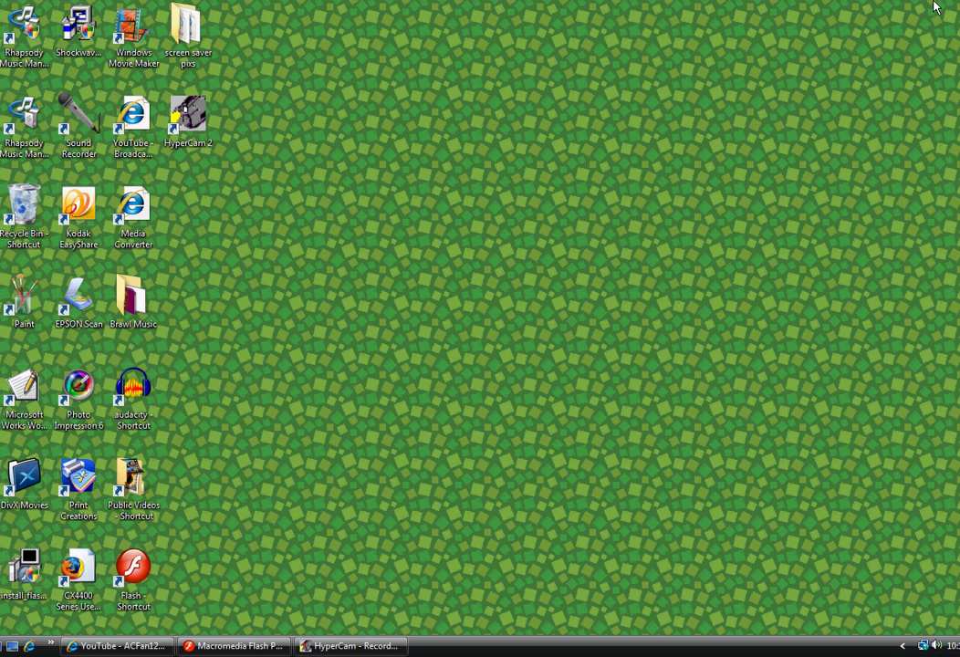
{"action": "double_click", "coordinate": [29, 292]}
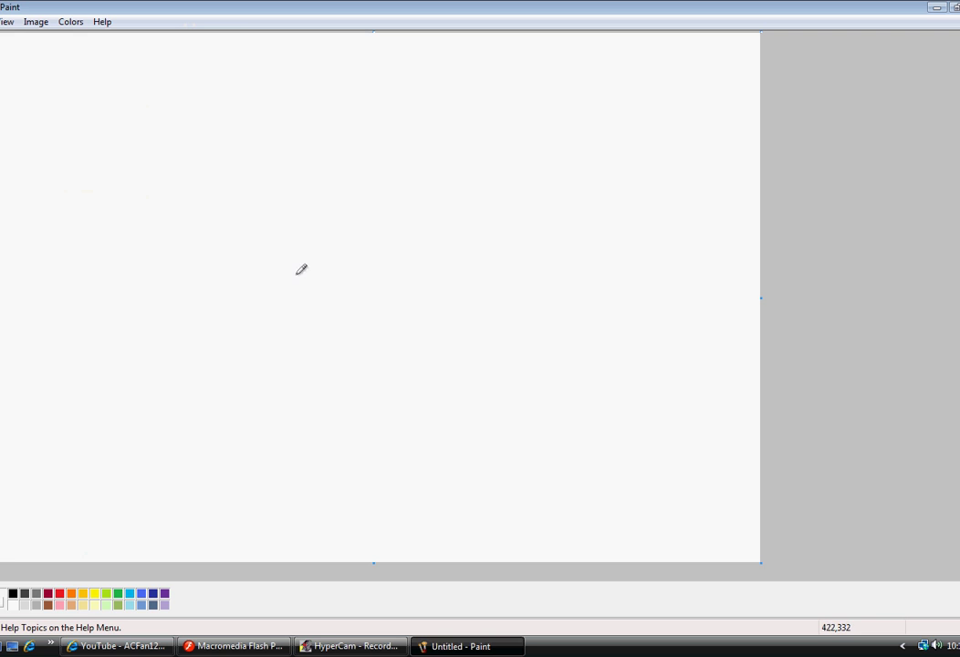
{"action": "key", "text": "alt+f"}
{"action": "key", "text": "Escape"}
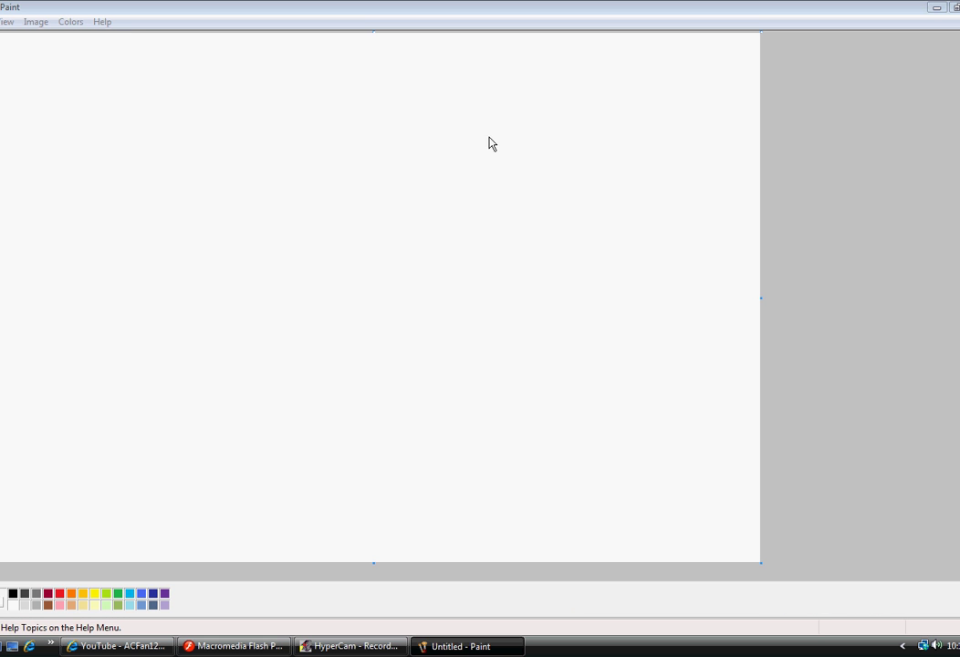
{"action": "key", "text": "ctrl+o"}
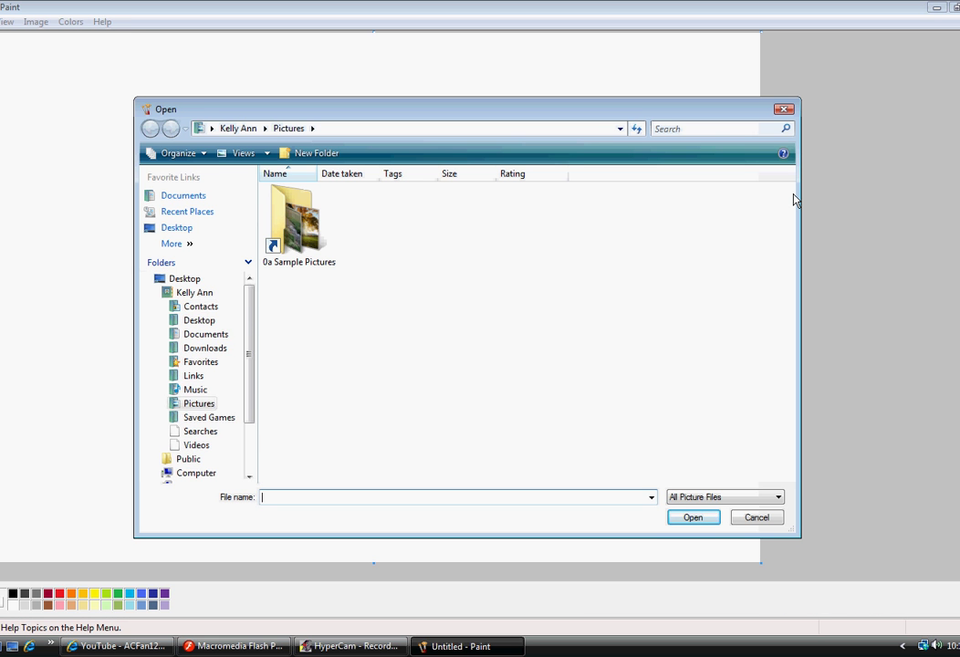
{"action": "scroll", "coordinate": [777, 292], "scroll_direction": "down", "scroll_amount": 5}
{"action": "scroll", "coordinate": [777, 292], "scroll_direction": "down", "scroll_amount": 5}
{"action": "scroll", "coordinate": [791, 386], "scroll_direction": "down", "scroll_amount": 5}
{"action": "left_click_drag", "start_coordinate": [791, 300], "coordinate": [791, 272]}
{"action": "left_click", "coordinate": [300, 311]}
{"action": "left_click", "coordinate": [693, 518]}
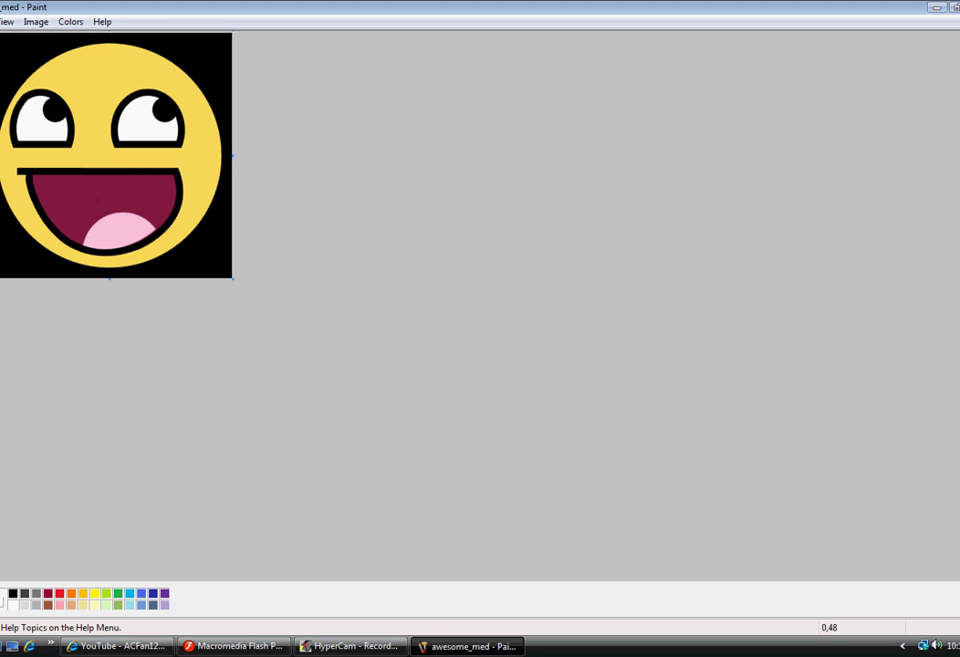
Step: Apply Invert Colors to the whole awesome_med image
{"action": "right_click", "coordinate": [6, 55]}
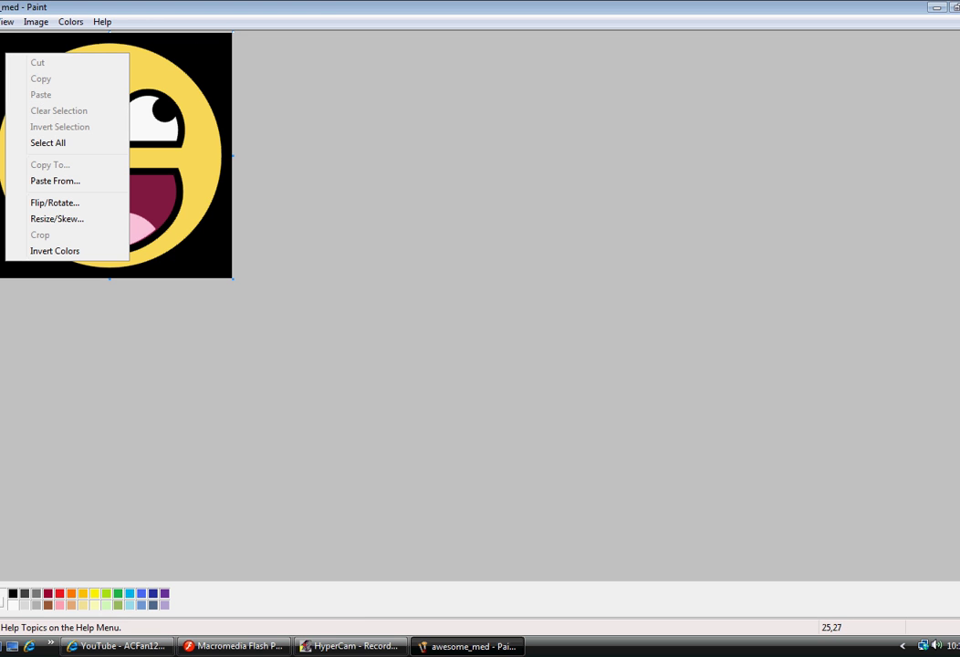
{"action": "left_click", "coordinate": [66, 252]}
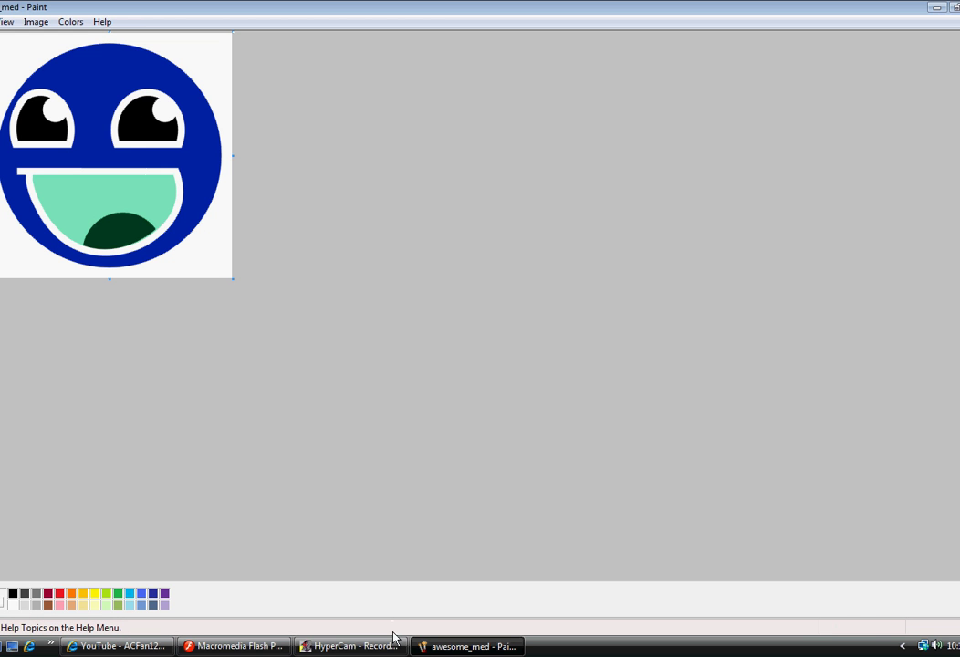
Step: Convert the centred smiley bitmap into the movie clip Symbol 1
{"action": "left_click", "coordinate": [219, 646]}
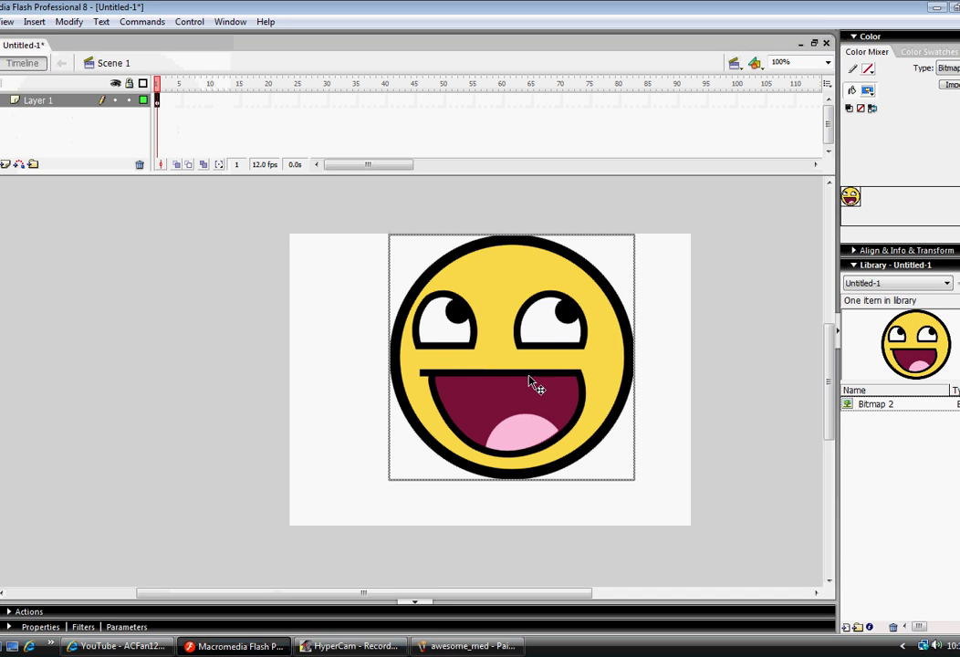
{"action": "left_click_drag", "start_coordinate": [518, 382], "coordinate": [458, 395]}
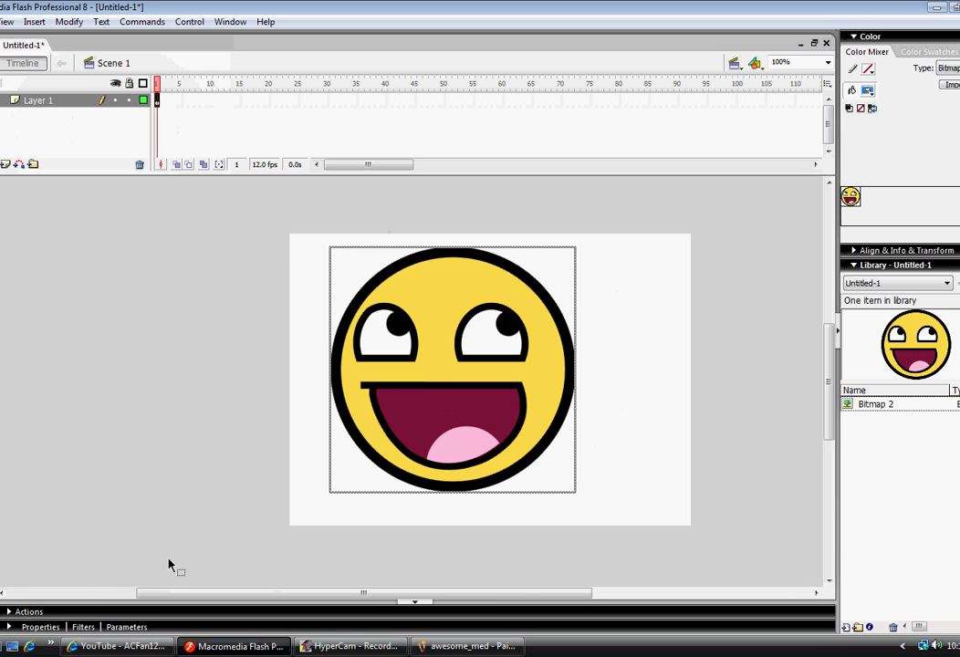
{"action": "left_click", "coordinate": [40, 629]}
{"action": "right_click", "coordinate": [464, 363]}
{"action": "left_click", "coordinate": [526, 572]}
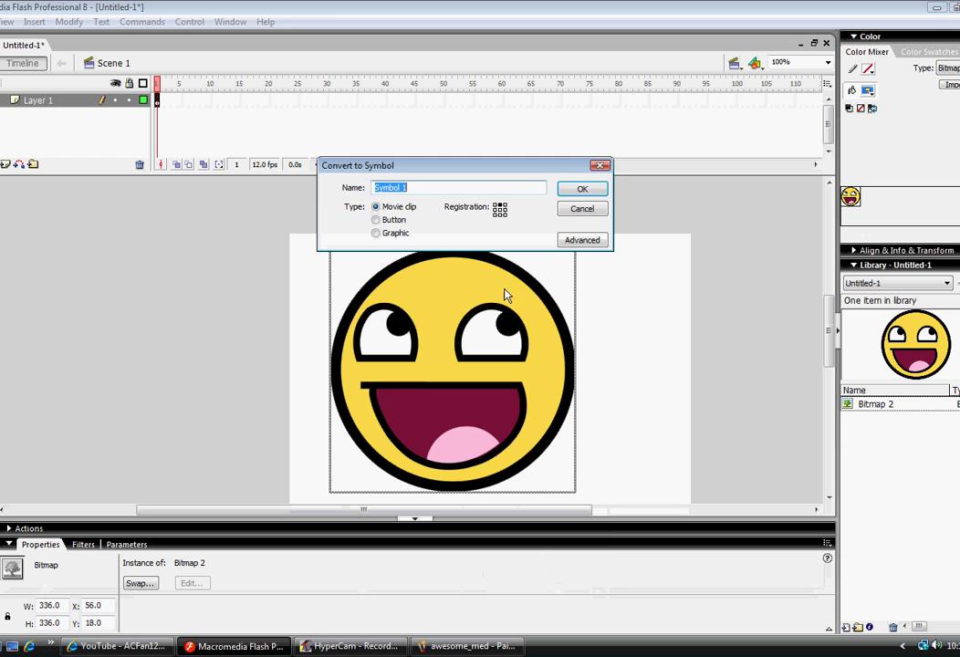
{"action": "left_click", "coordinate": [581, 192]}
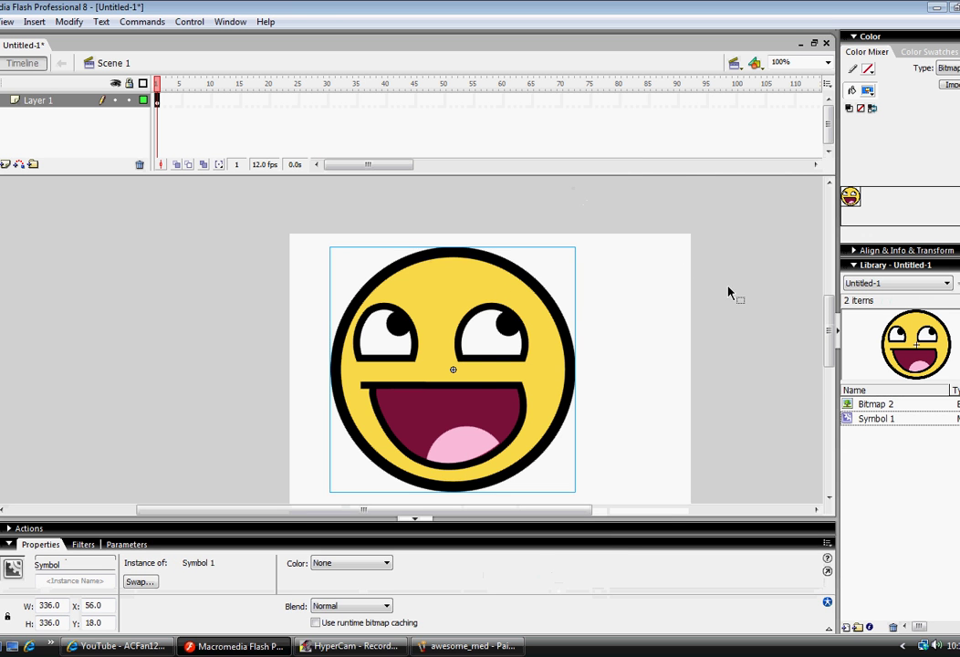
Step: Set the symbol's Color effect to Advanced in Properties
{"action": "scroll", "coordinate": [720, 294], "scroll_direction": "down", "scroll_amount": 2}
{"action": "left_click", "coordinate": [376, 563]}
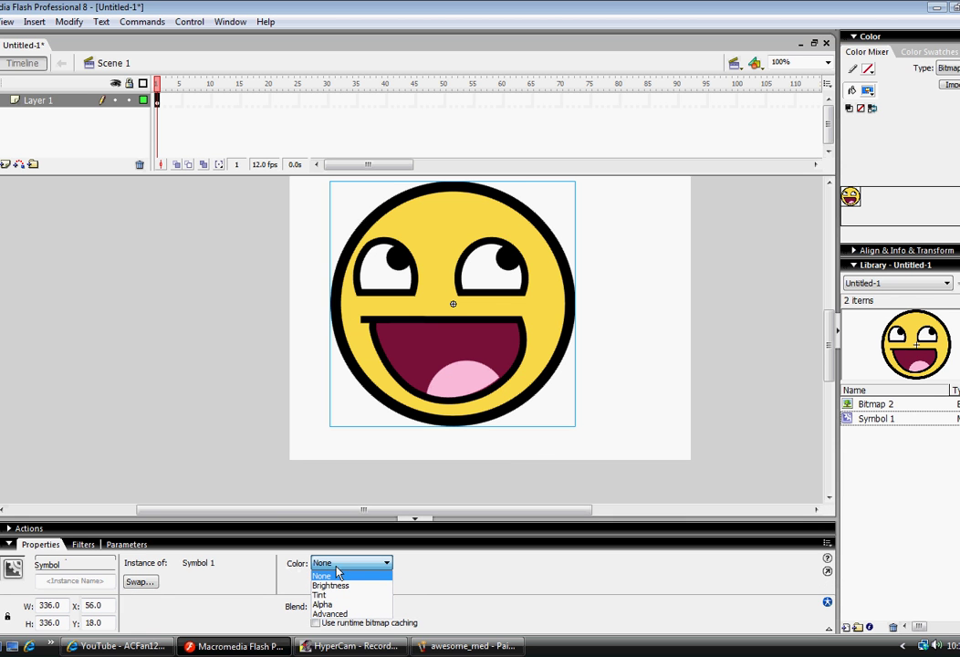
{"action": "left_click", "coordinate": [331, 614]}
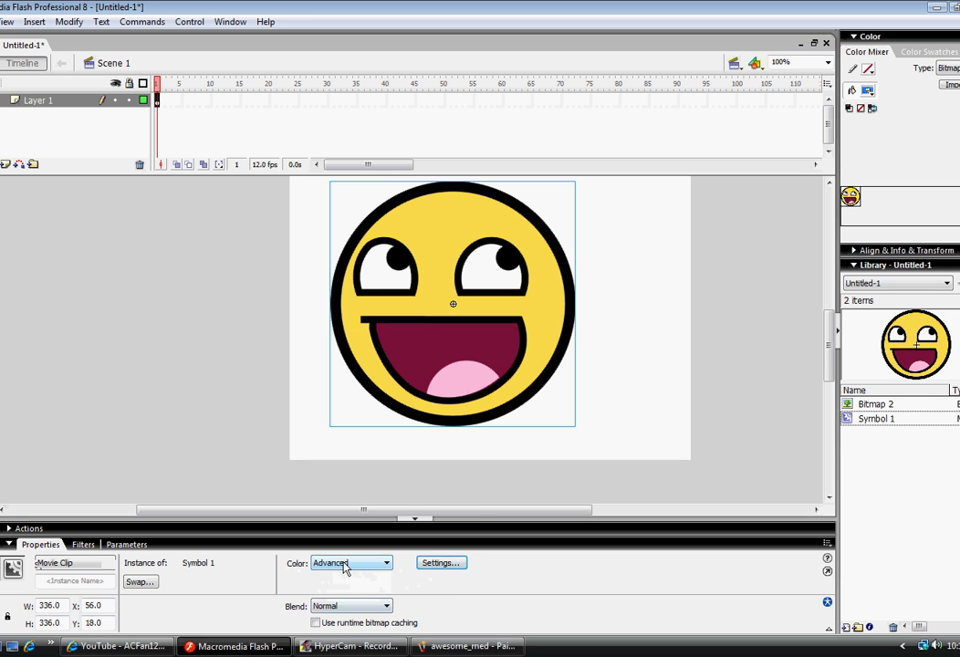
Step: In the Advanced Effect settings, try red, blue and alpha offsets at 255
{"action": "left_click", "coordinate": [435, 566]}
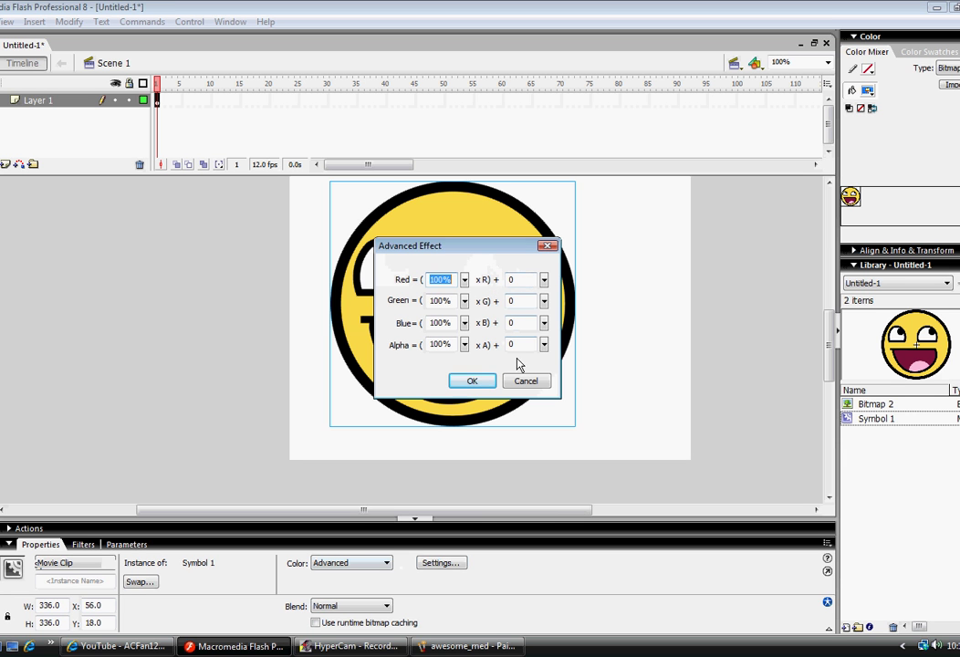
{"action": "mouse_move", "coordinate": [543, 284]}
{"action": "left_mouse_down"}
{"action": "mouse_move", "coordinate": [540, 235]}
{"action": "mouse_move", "coordinate": [544, 276]}
{"action": "left_mouse_up"}
{"action": "left_click_drag", "start_coordinate": [546, 324], "coordinate": [546, 259]}
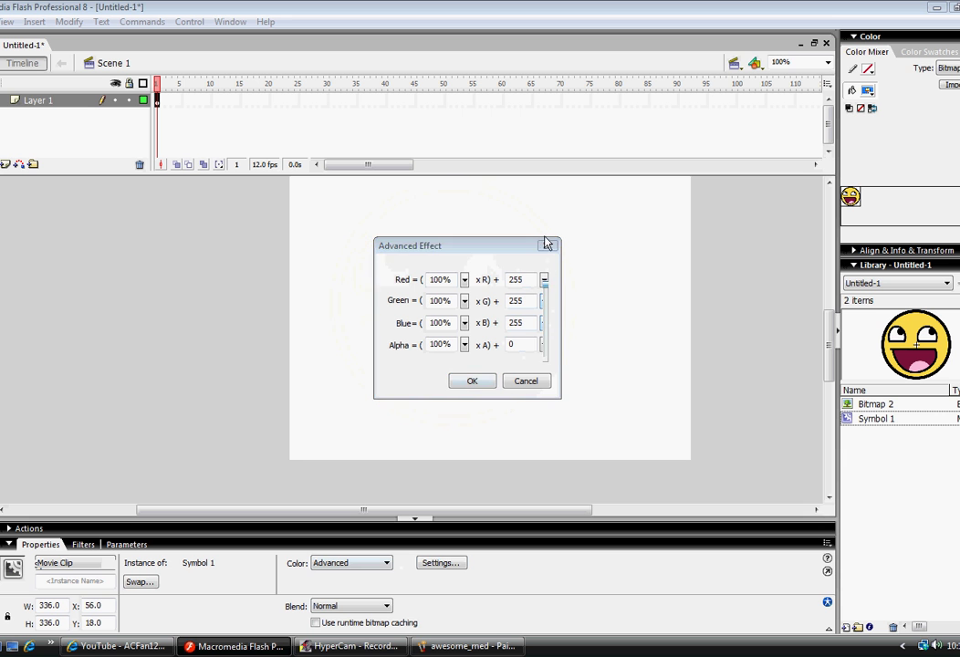
{"action": "left_click_drag", "start_coordinate": [543, 346], "coordinate": [726, 284]}
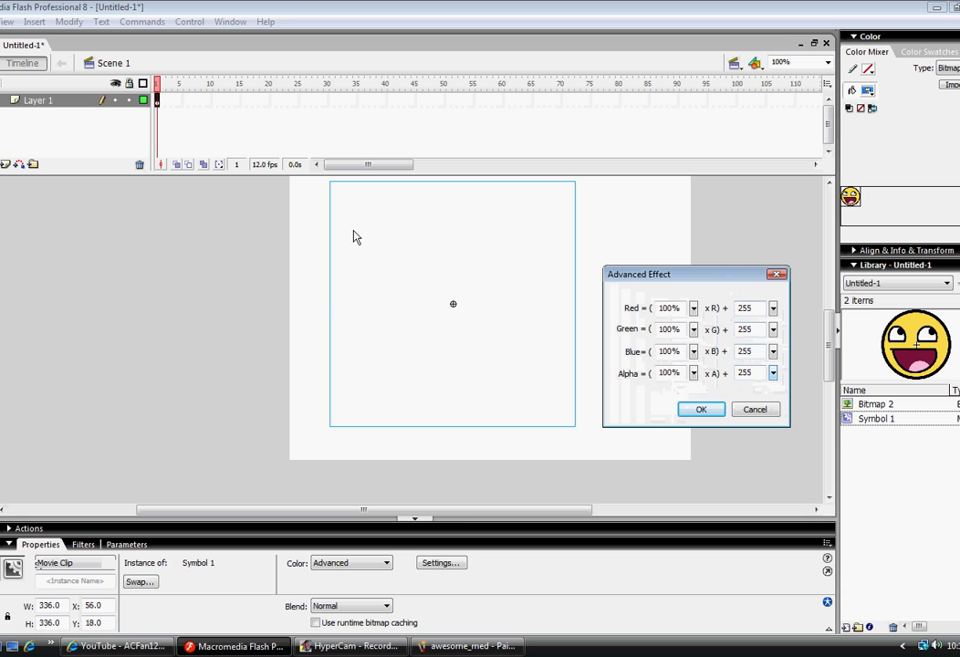
Step: Try red, green and blue at -100% and adjust alpha, then cancel without applying
{"action": "left_click", "coordinate": [693, 308]}
{"action": "left_click_drag", "start_coordinate": [693, 309], "coordinate": [697, 406]}
{"action": "left_click", "coordinate": [694, 330]}
{"action": "left_click_drag", "start_coordinate": [693, 329], "coordinate": [701, 428]}
{"action": "left_click", "coordinate": [694, 351]}
{"action": "left_click_drag", "start_coordinate": [694, 352], "coordinate": [698, 450]}
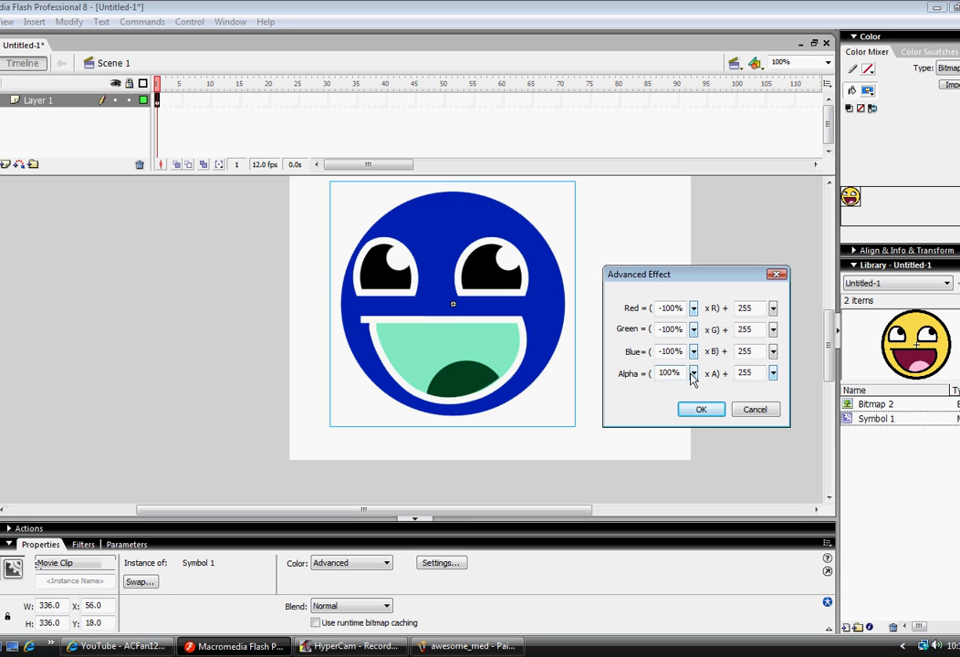
{"action": "left_click_drag", "start_coordinate": [694, 373], "coordinate": [696, 428]}
{"action": "left_click", "coordinate": [777, 274]}
{"action": "left_click", "coordinate": [468, 647]}
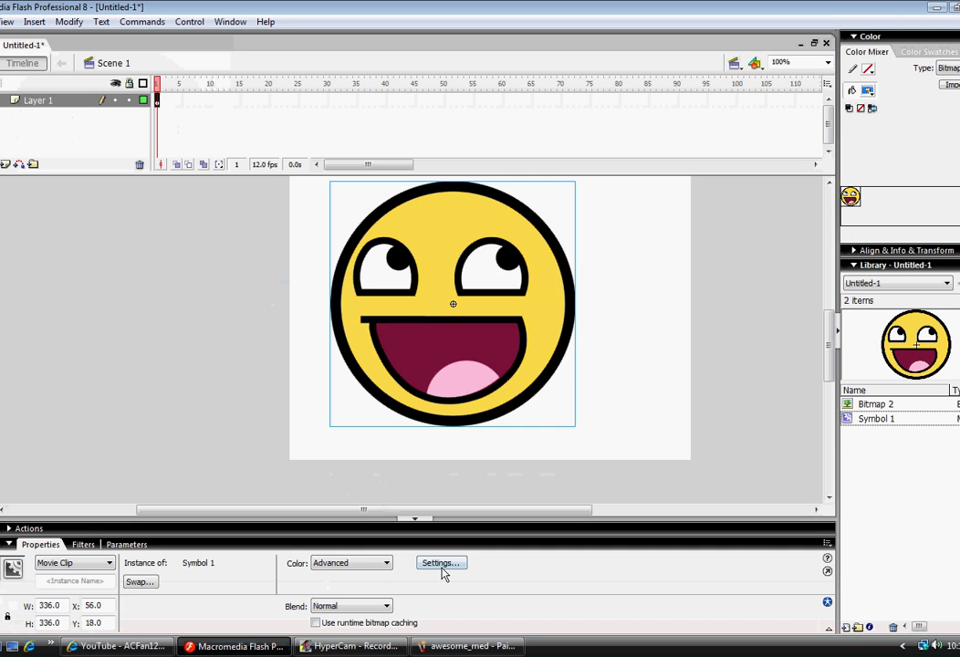
Step: Apply Advanced settings with red, green, blue at -100% and all offsets at 255
{"action": "left_click", "coordinate": [443, 563]}
{"action": "left_click_drag", "start_coordinate": [464, 279], "coordinate": [471, 374]}
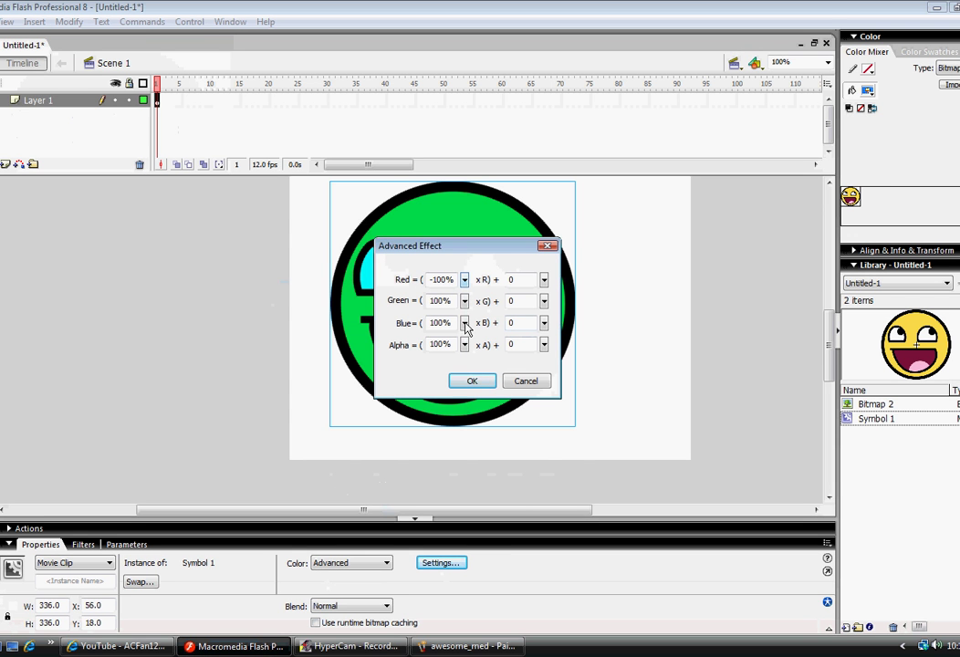
{"action": "left_click_drag", "start_coordinate": [466, 302], "coordinate": [471, 401]}
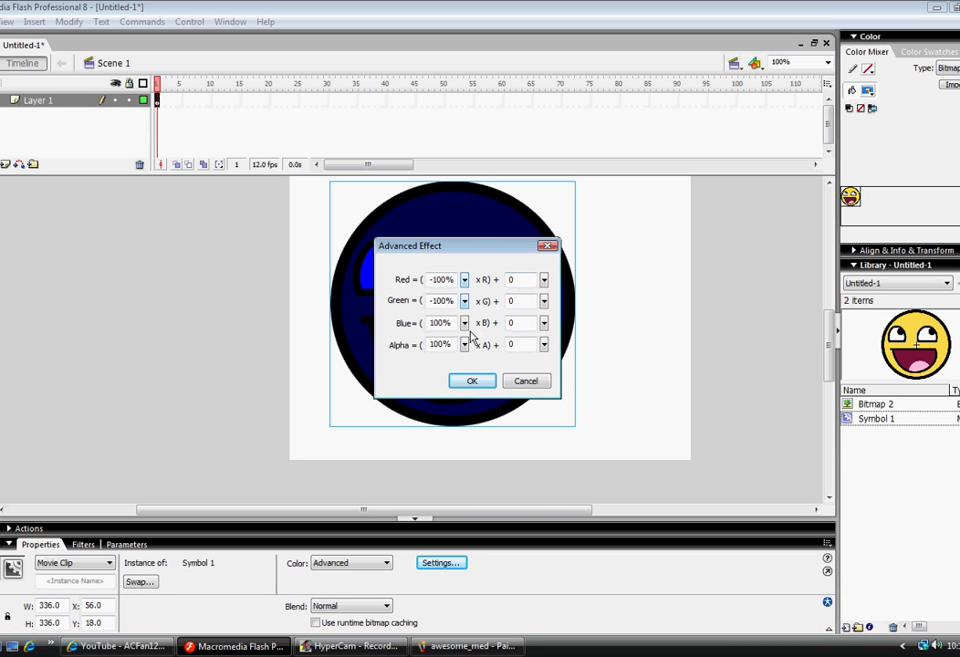
{"action": "left_click_drag", "start_coordinate": [464, 325], "coordinate": [461, 433]}
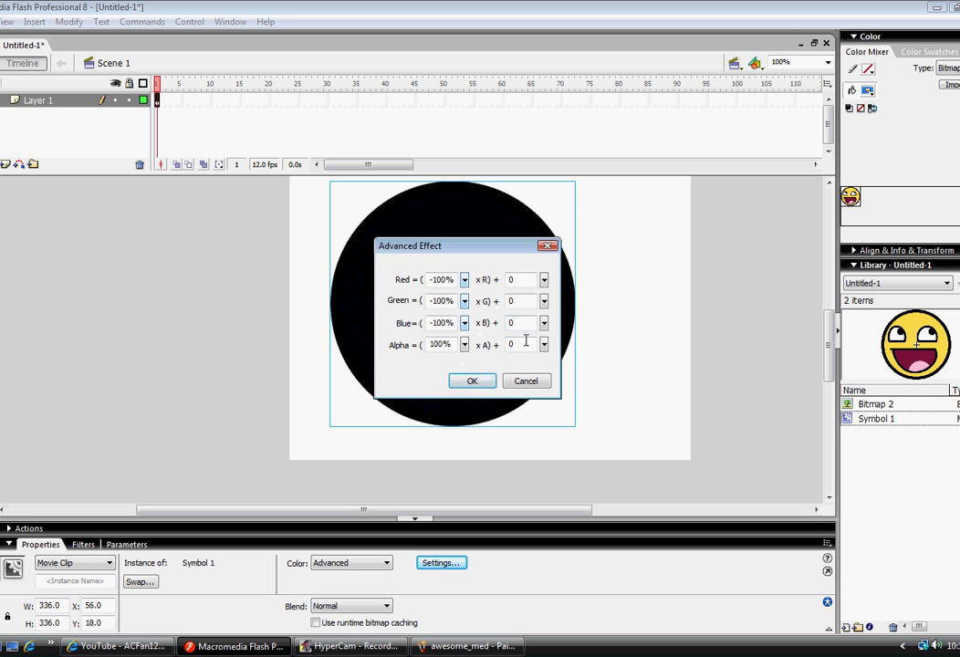
{"action": "left_click_drag", "start_coordinate": [545, 323], "coordinate": [548, 235]}
{"action": "left_click_drag", "start_coordinate": [544, 302], "coordinate": [546, 221]}
{"action": "left_click_drag", "start_coordinate": [544, 281], "coordinate": [546, 245]}
{"action": "left_click_drag", "start_coordinate": [544, 345], "coordinate": [551, 222]}
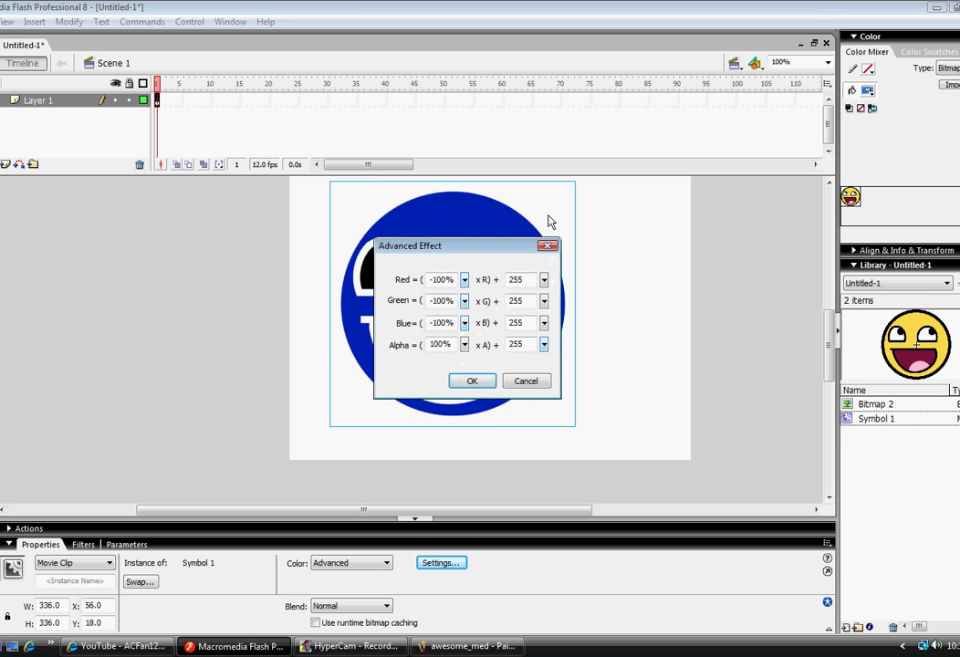
{"action": "left_click", "coordinate": [466, 381]}
Step: Compare with Paint's result, then drag the blue smiley to the stage's right edge (X 577, Y 14)
{"action": "left_click", "coordinate": [472, 646]}
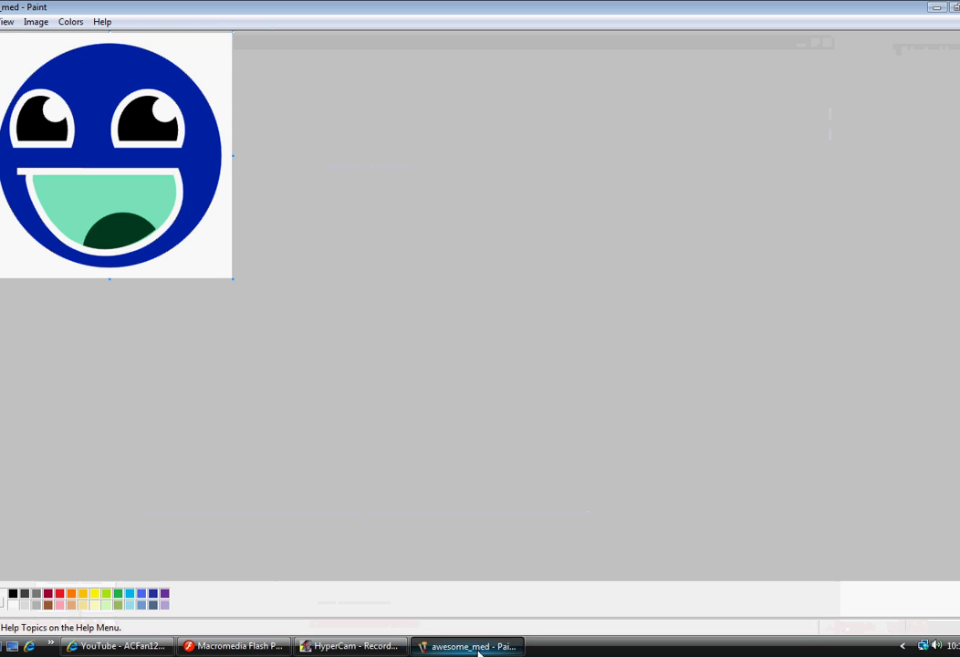
{"action": "left_click", "coordinate": [272, 646]}
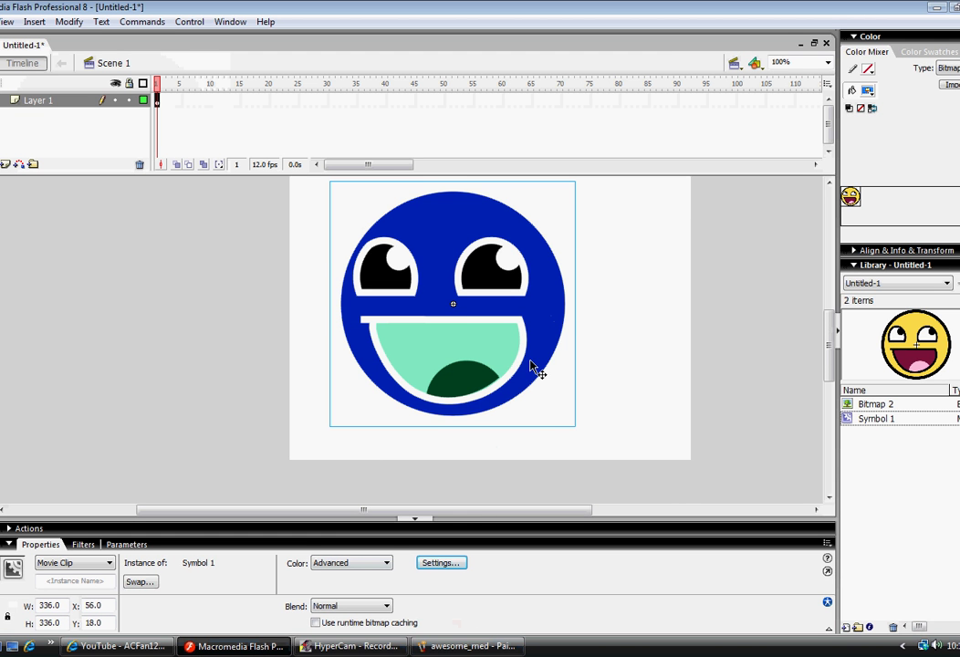
{"action": "left_click_drag", "start_coordinate": [469, 305], "coordinate": [730, 331]}
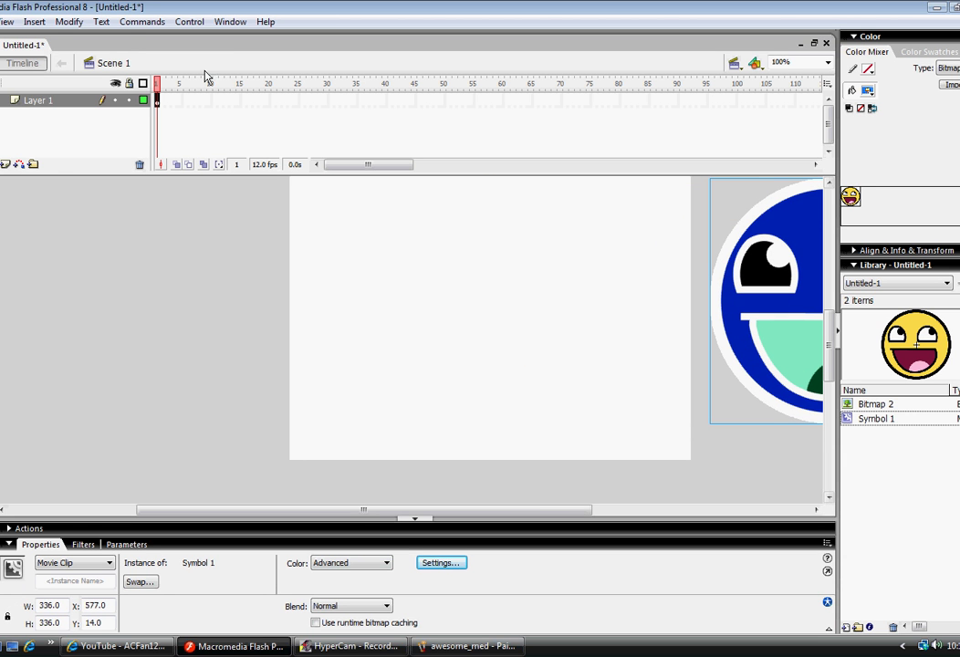
Step: Import 'animal crosing tree' from the Pictures folder onto the Flash stage
{"action": "left_click", "coordinate": [0, 21]}
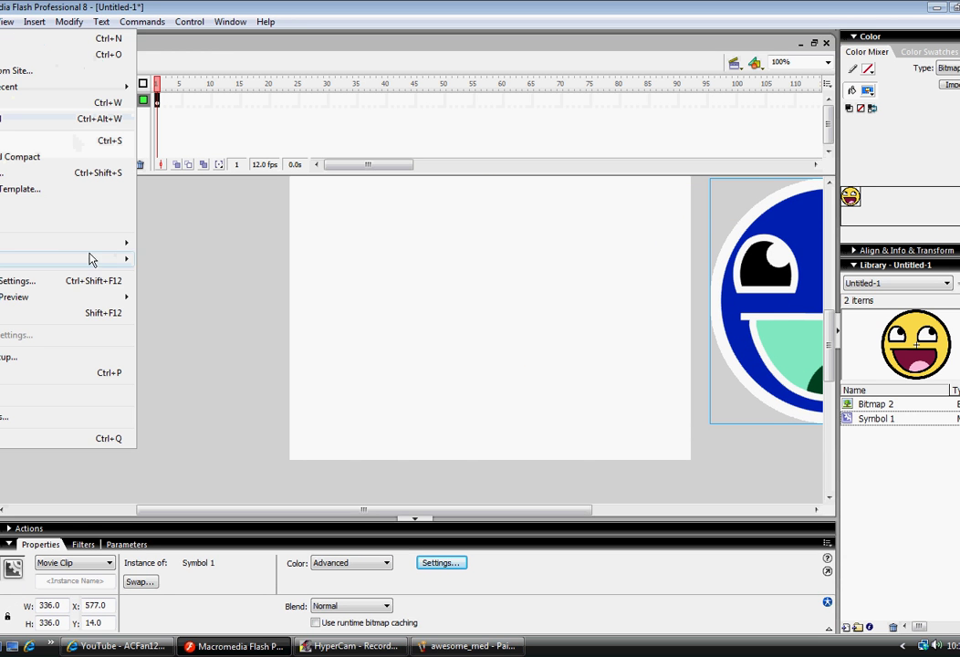
{"action": "mouse_move", "coordinate": [45, 251]}
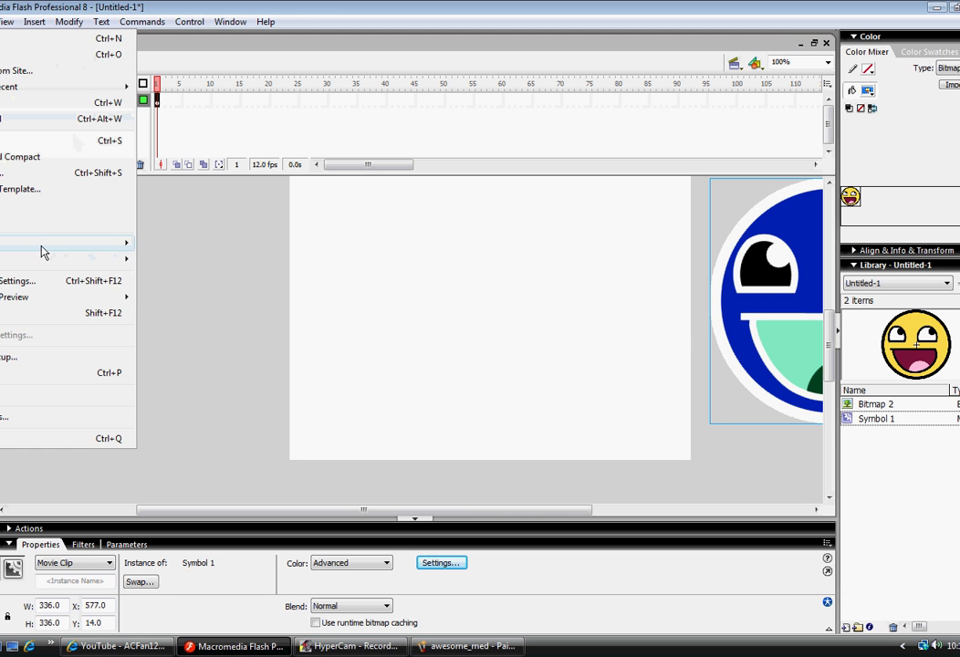
{"action": "left_click", "coordinate": [193, 243]}
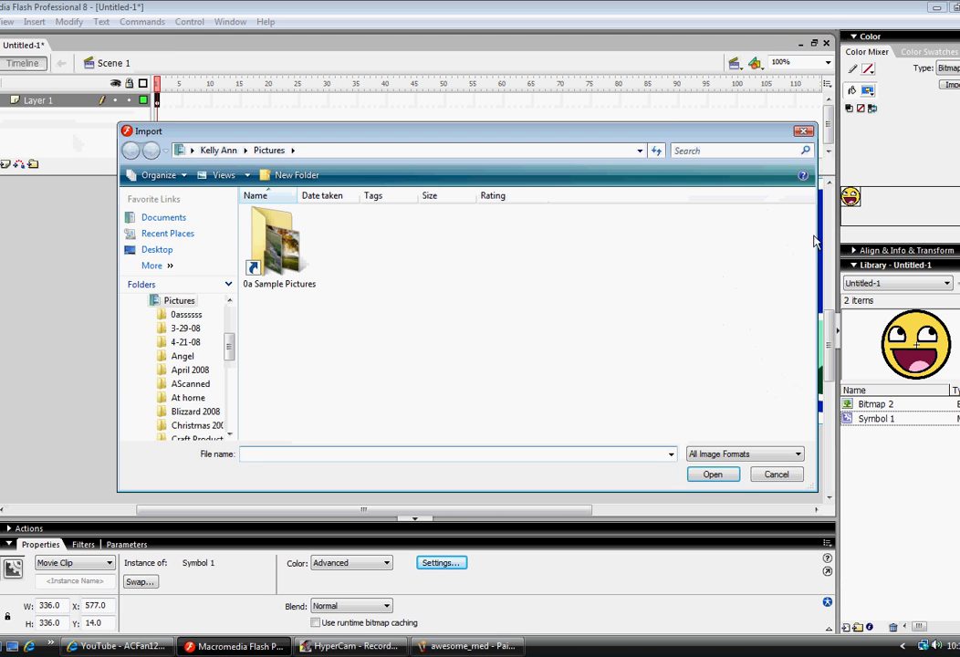
{"action": "left_click_drag", "start_coordinate": [811, 242], "coordinate": [811, 261]}
{"action": "scroll", "coordinate": [812, 260], "scroll_direction": "down", "scroll_amount": 5}
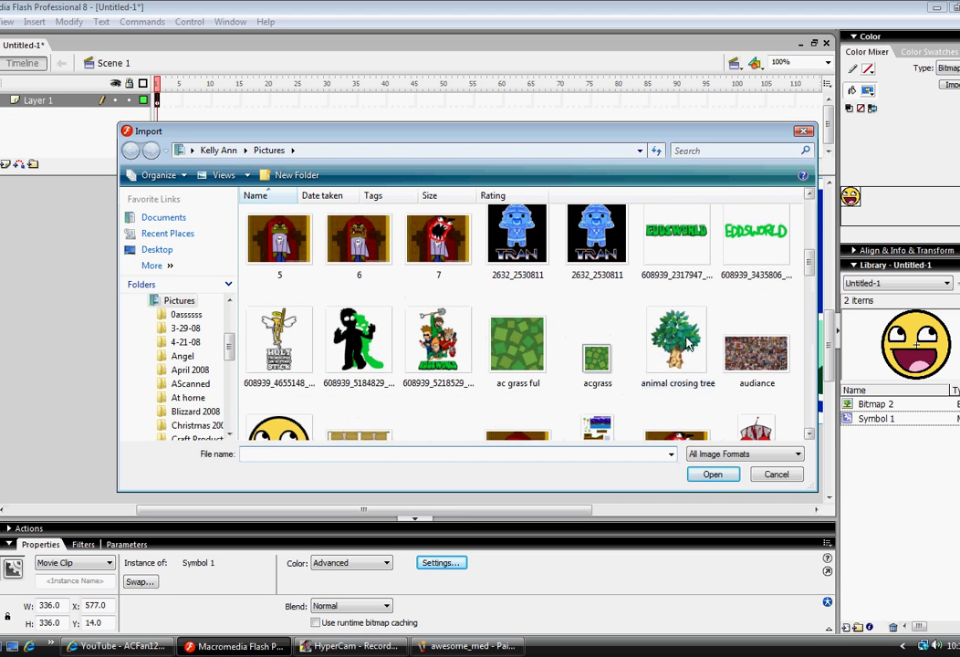
{"action": "left_click", "coordinate": [677, 343]}
{"action": "left_click", "coordinate": [711, 475]}
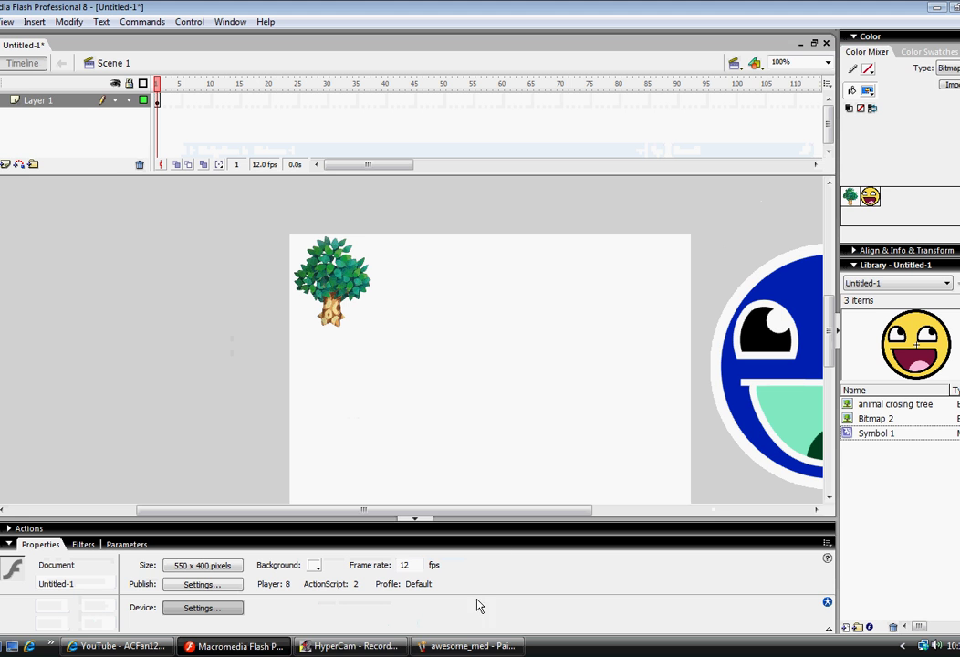
{"action": "left_click", "coordinate": [467, 647]}
Step: Open 'animal crosing tree' in Paint, discarding the smiley's changes
{"action": "key", "text": "alt+f"}
{"action": "left_click", "coordinate": [28, 53]}
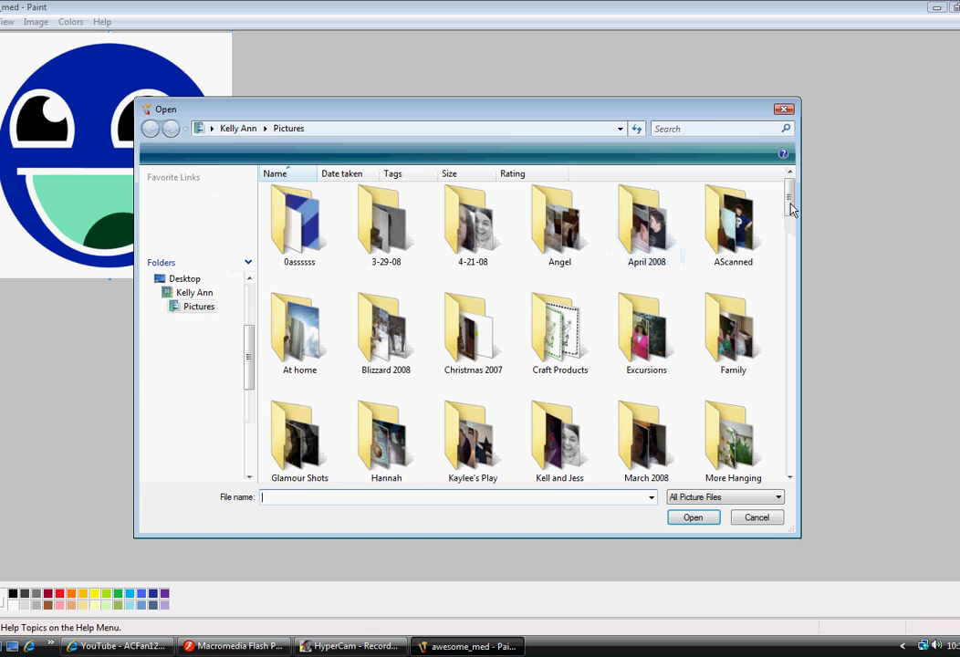
{"action": "left_click_drag", "start_coordinate": [790, 202], "coordinate": [771, 285]}
{"action": "left_click", "coordinate": [647, 320]}
{"action": "left_click", "coordinate": [680, 520]}
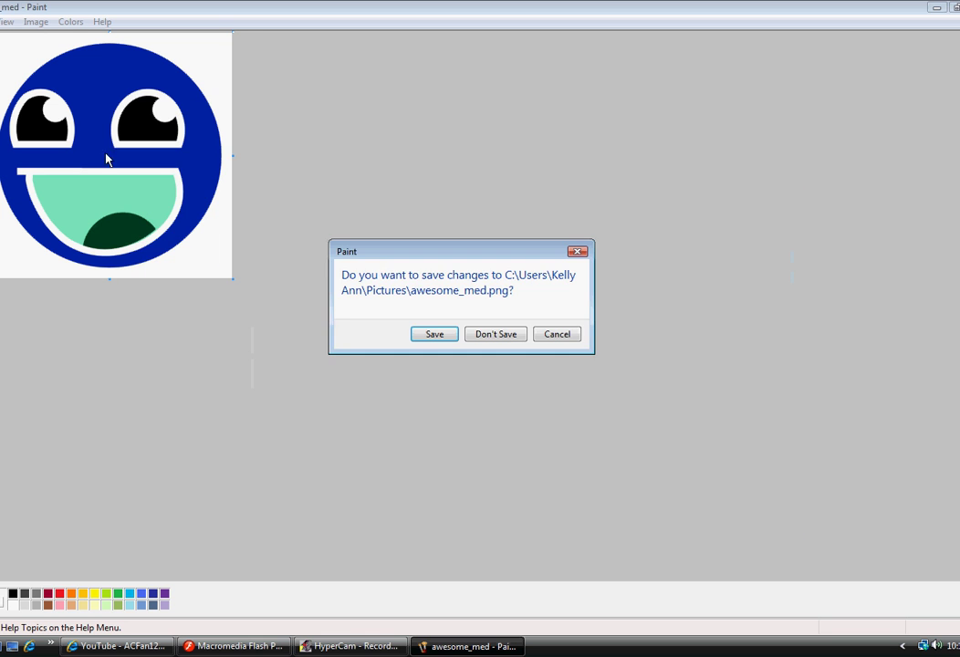
{"action": "left_click", "coordinate": [489, 337]}
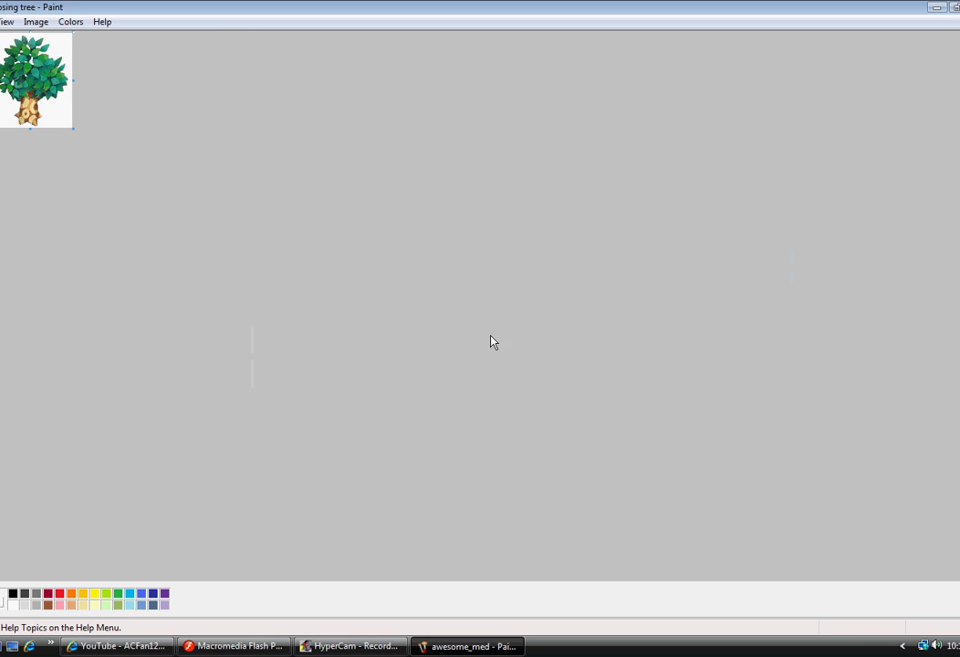
Step: Invert the tree image's colours to pink on black
{"action": "right_click", "coordinate": [25, 64]}
{"action": "left_click", "coordinate": [107, 266]}
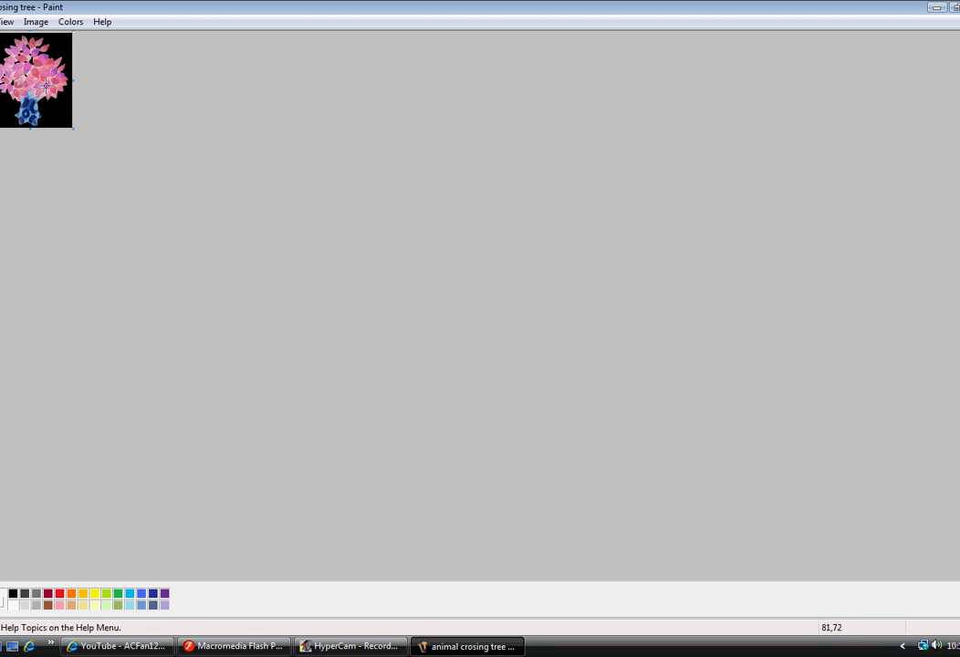
{"action": "left_click", "coordinate": [262, 644]}
Step: Convert the tree into the movie clip Symbol 2 and set its Color effect to Advanced
{"action": "left_click", "coordinate": [347, 288]}
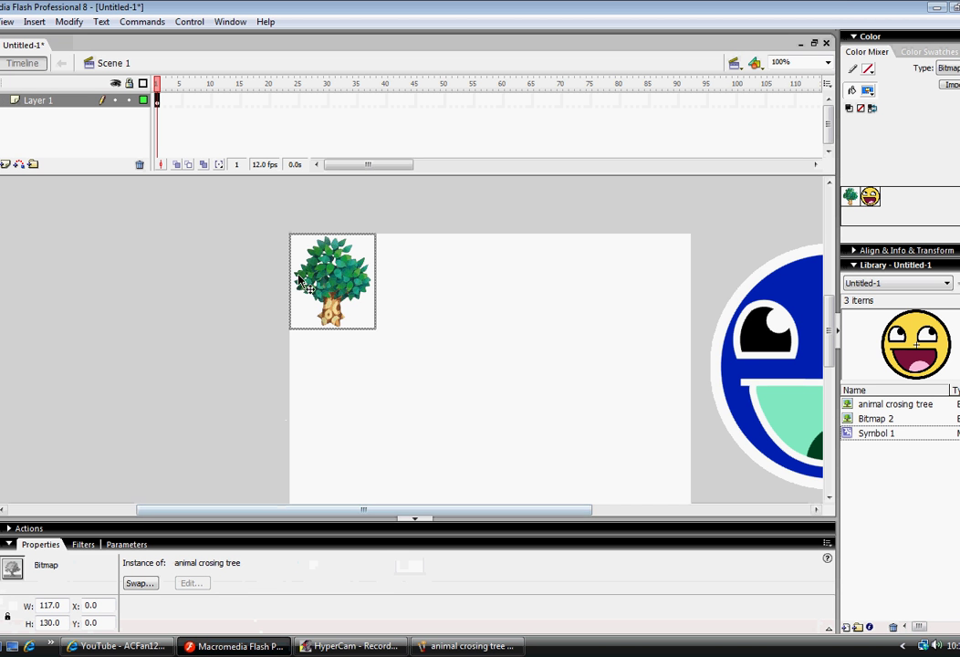
{"action": "right_click", "coordinate": [324, 256]}
{"action": "left_click", "coordinate": [401, 462]}
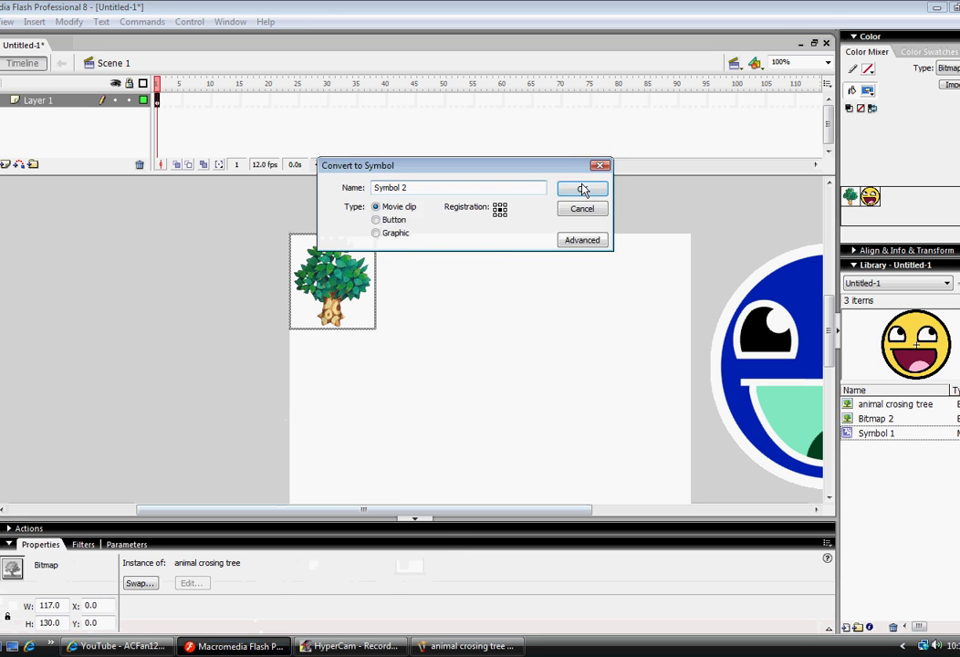
{"action": "left_click", "coordinate": [582, 189]}
{"action": "left_click", "coordinate": [330, 562]}
{"action": "left_click", "coordinate": [331, 614]}
Step: Set all offsets to 255 and red, green, blue to -100%, then compare with Paint
{"action": "left_click", "coordinate": [456, 564]}
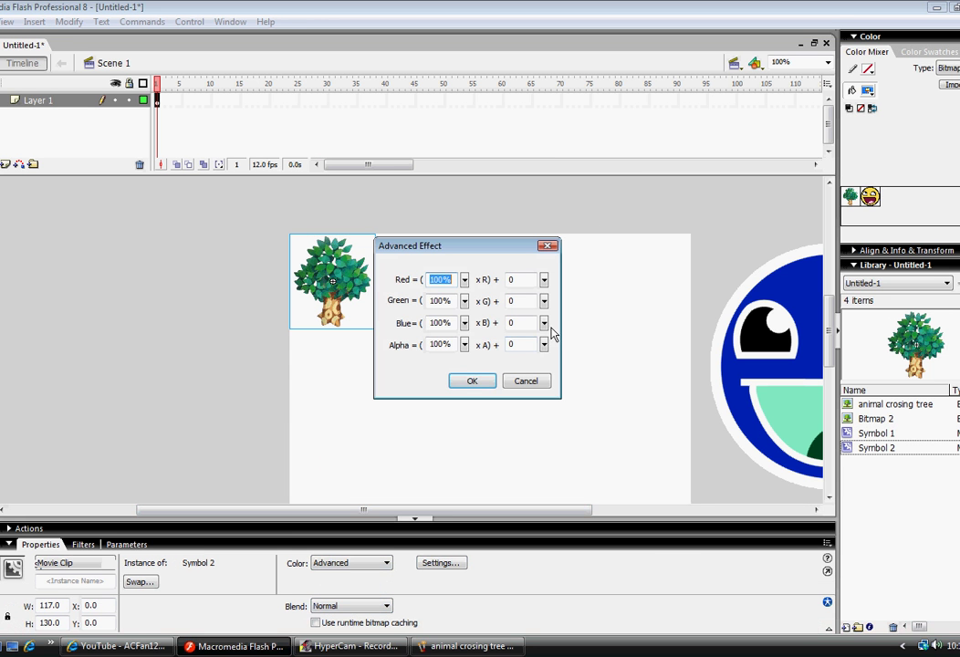
{"action": "left_click_drag", "start_coordinate": [545, 351], "coordinate": [547, 223]}
{"action": "left_click_drag", "start_coordinate": [542, 325], "coordinate": [535, 167]}
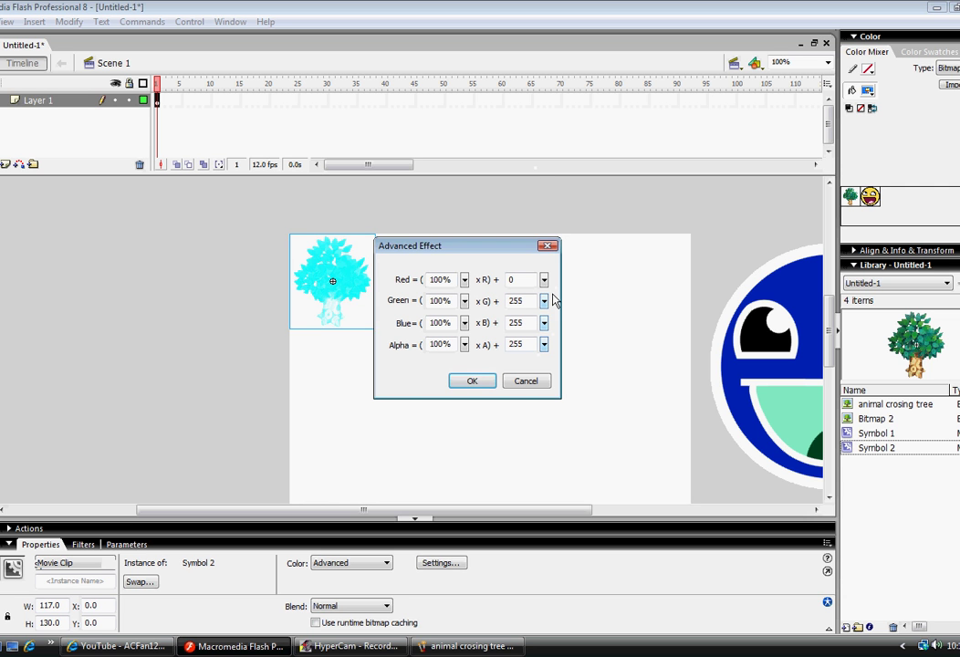
{"action": "left_click_drag", "start_coordinate": [545, 283], "coordinate": [534, 177]}
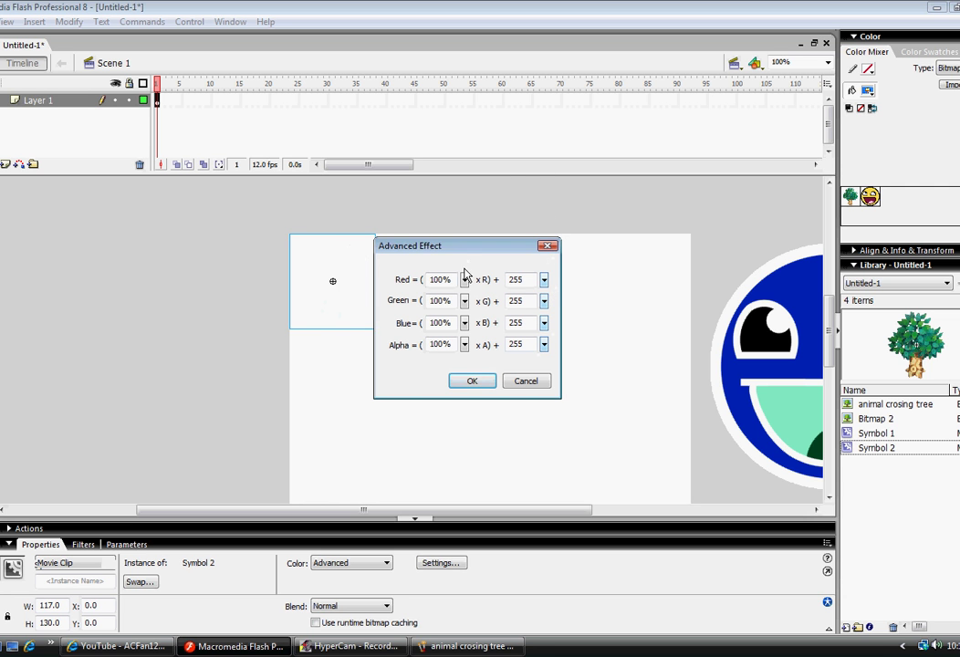
{"action": "left_click_drag", "start_coordinate": [464, 282], "coordinate": [458, 352]}
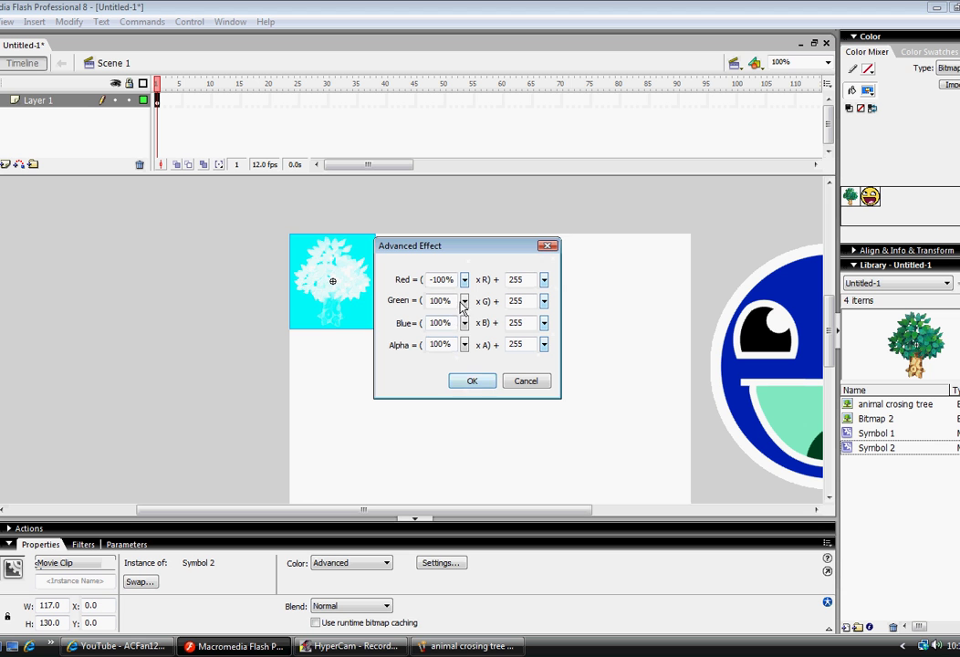
{"action": "left_click_drag", "start_coordinate": [463, 301], "coordinate": [482, 447]}
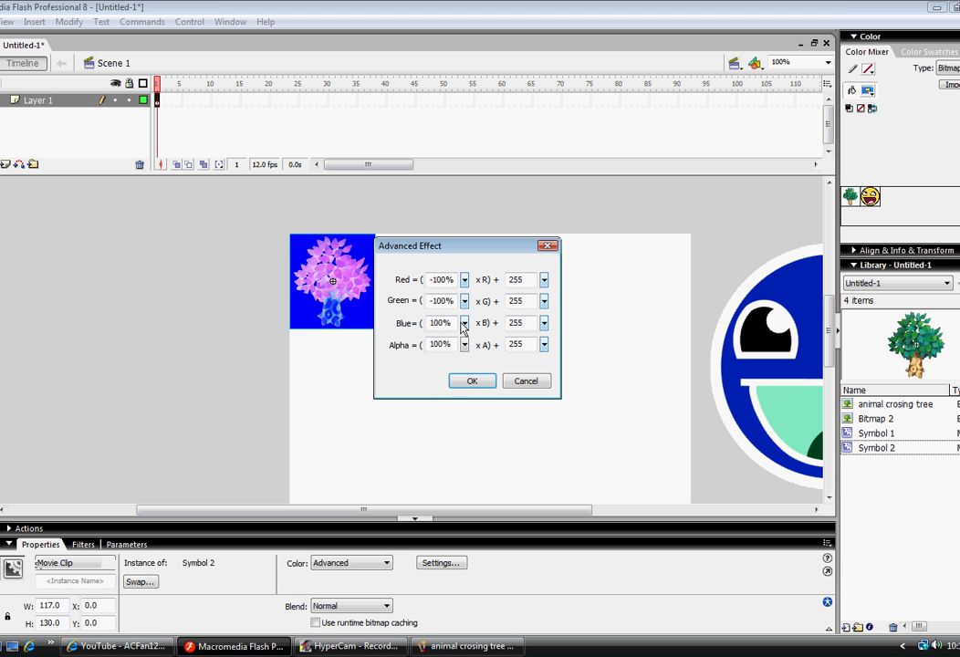
{"action": "left_click_drag", "start_coordinate": [464, 323], "coordinate": [465, 419]}
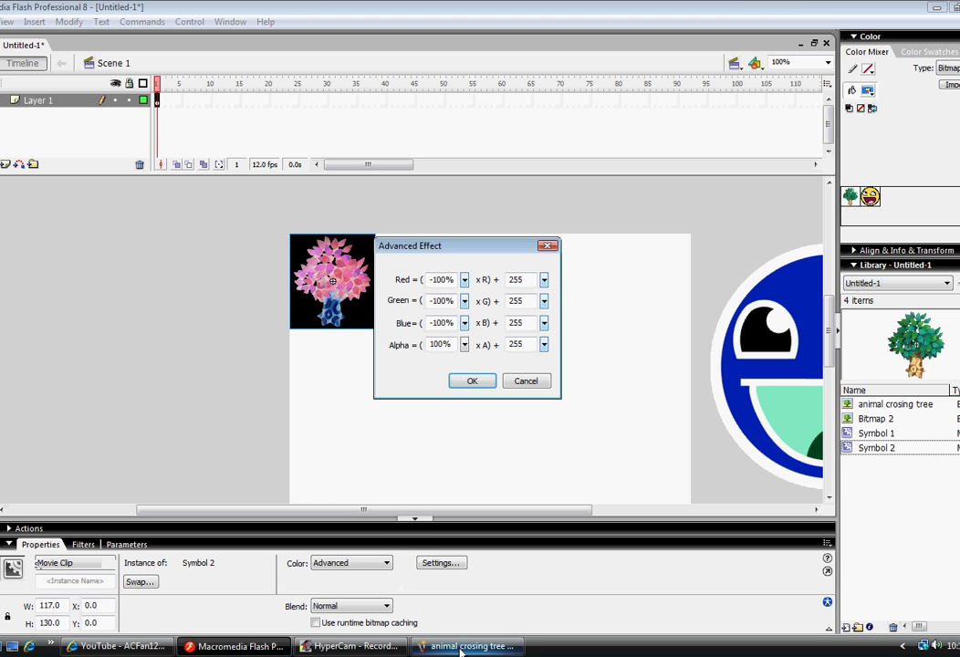
{"action": "key", "text": "alt+Tab"}
{"action": "left_click", "coordinate": [269, 645]}
Step: Centre the inverted tree on stage, then import BloodyGIR and place it at X -333, Y -81
{"action": "left_click", "coordinate": [470, 381]}
{"action": "left_click_drag", "start_coordinate": [340, 295], "coordinate": [463, 377]}
{"action": "key", "text": "alt+f"}
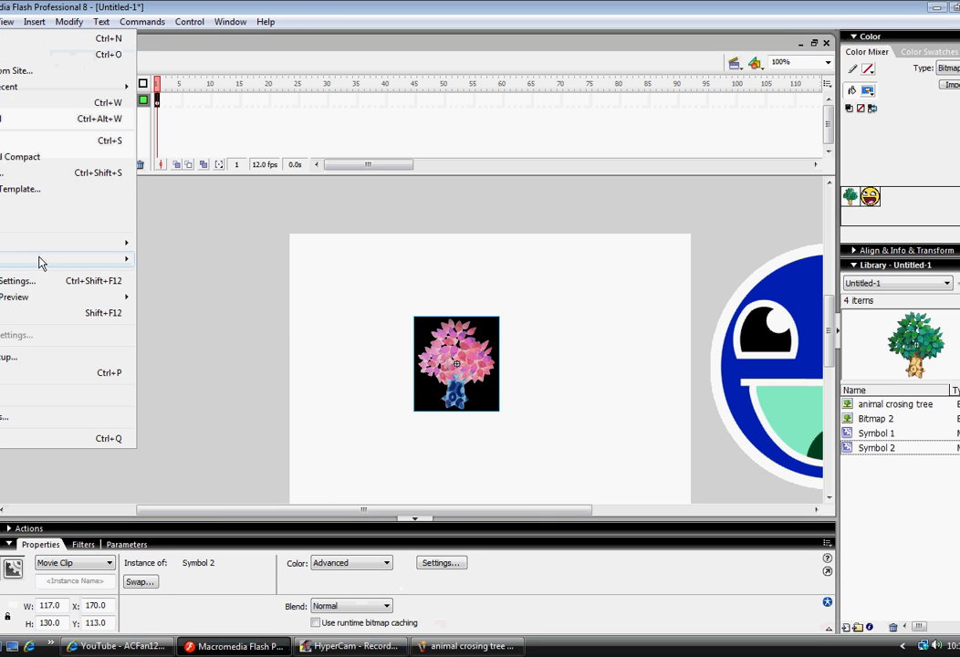
{"action": "mouse_move", "coordinate": [117, 247]}
{"action": "left_click", "coordinate": [167, 245]}
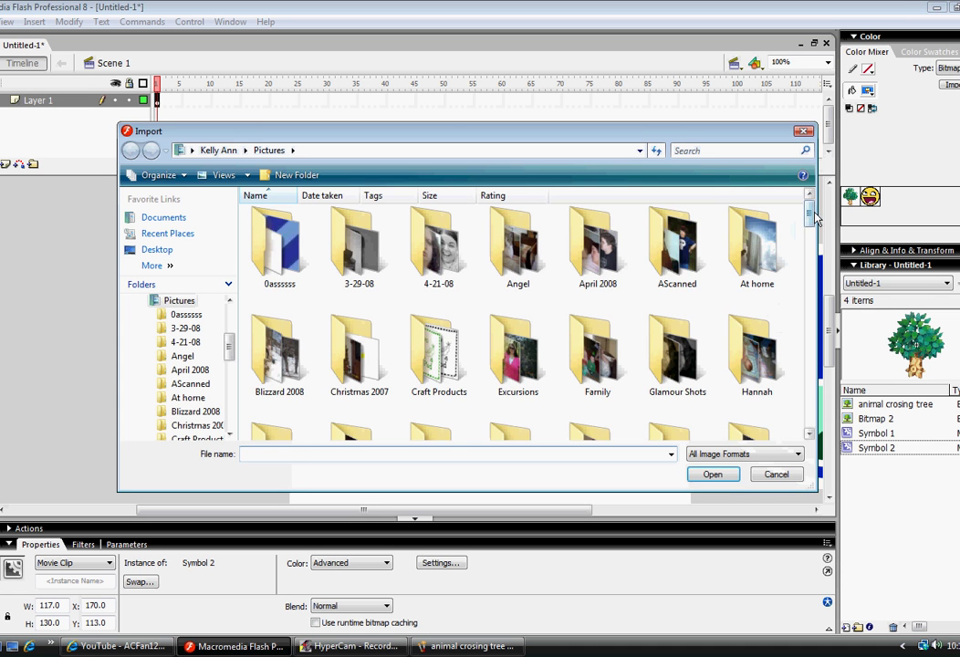
{"action": "left_click_drag", "start_coordinate": [810, 216], "coordinate": [806, 276]}
{"action": "left_click", "coordinate": [769, 327]}
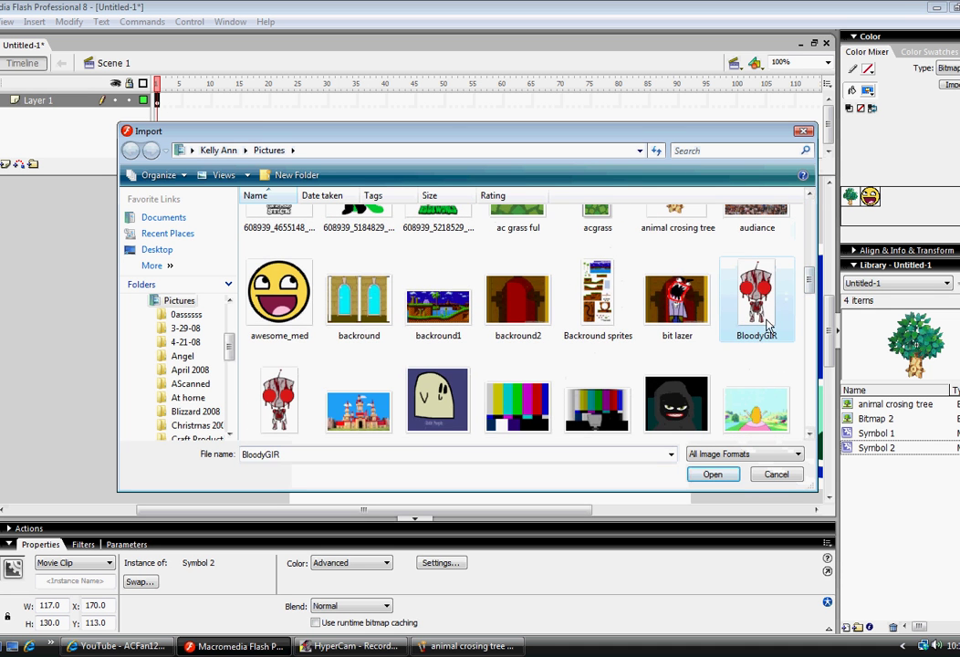
{"action": "left_click", "coordinate": [711, 475]}
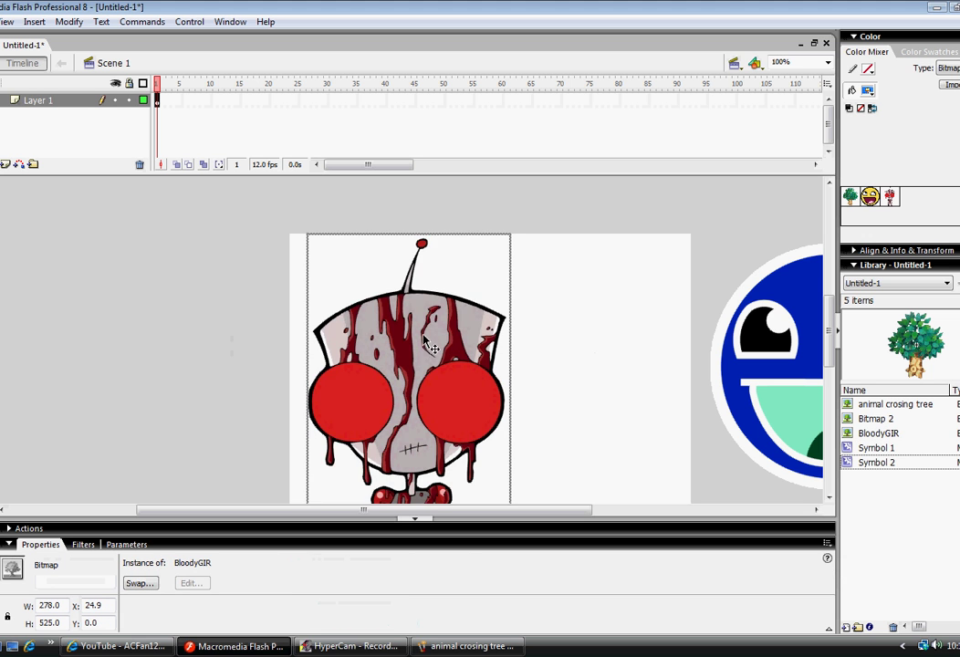
{"action": "left_click_drag", "start_coordinate": [425, 347], "coordinate": [165, 274]}
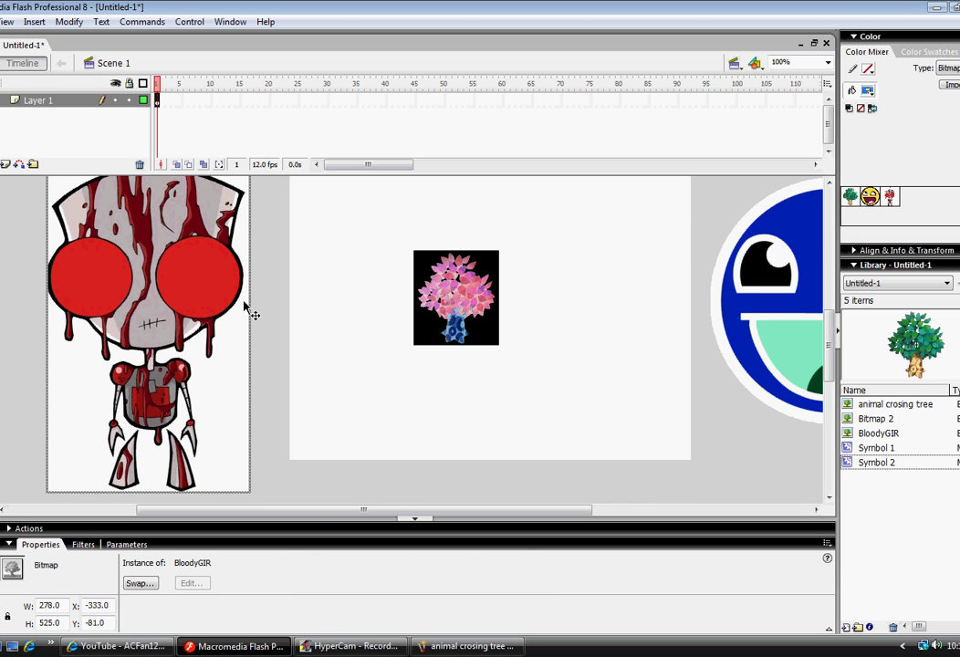
{"action": "scroll", "coordinate": [248, 314], "scroll_direction": "up", "scroll_amount": 3}
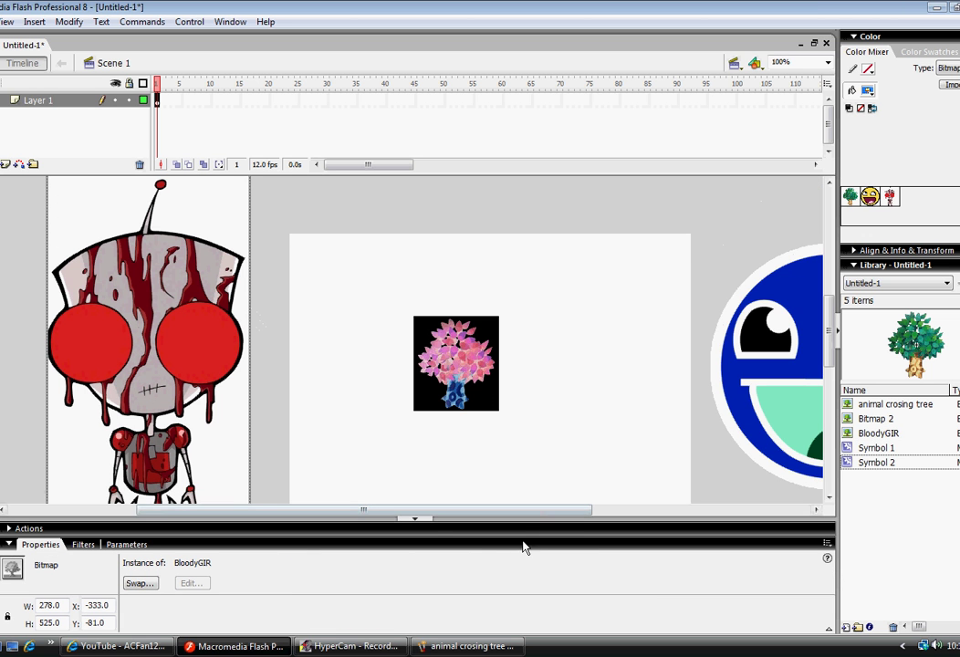
Step: Open the BloodyGIR picture in Paint, discarding the unsaved changes to the tree
{"action": "left_click", "coordinate": [470, 646]}
{"action": "key", "text": "alt+f"}
{"action": "key", "text": "o"}
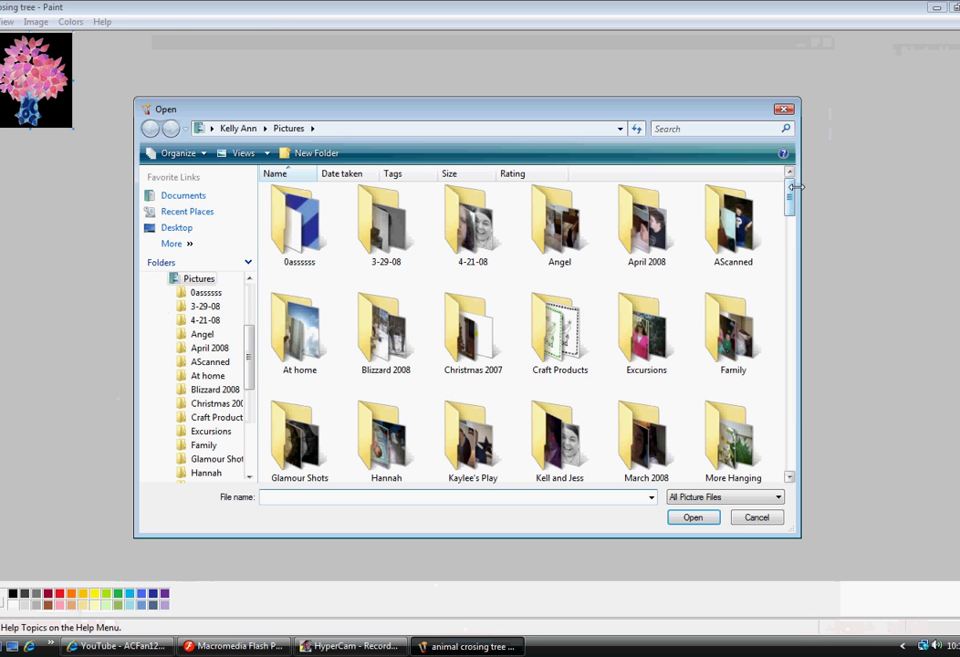
{"action": "left_click_drag", "start_coordinate": [790, 197], "coordinate": [809, 295]}
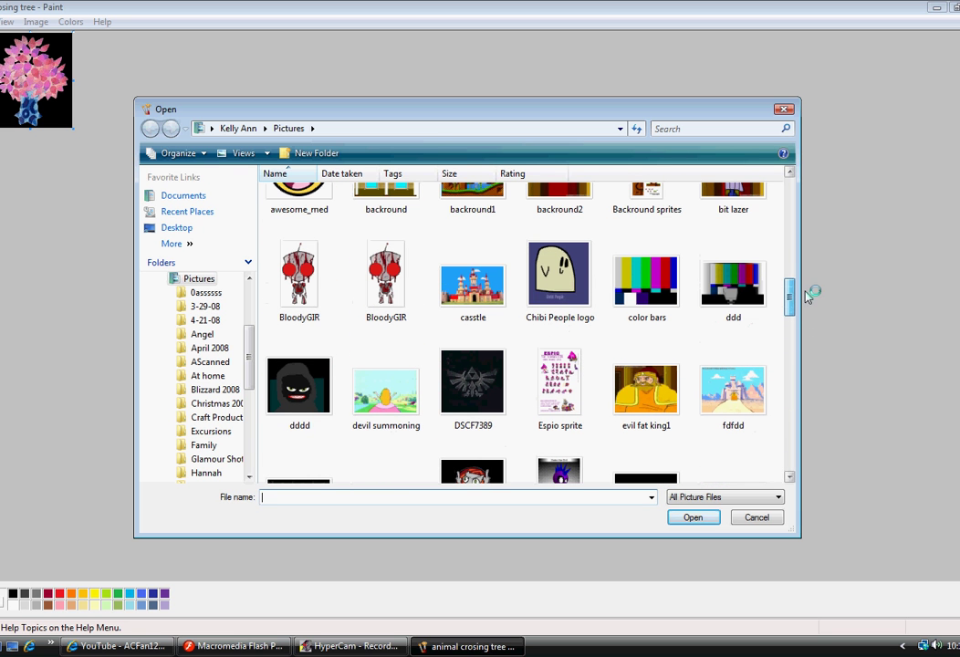
{"action": "left_click", "coordinate": [301, 267]}
{"action": "left_click", "coordinate": [693, 517]}
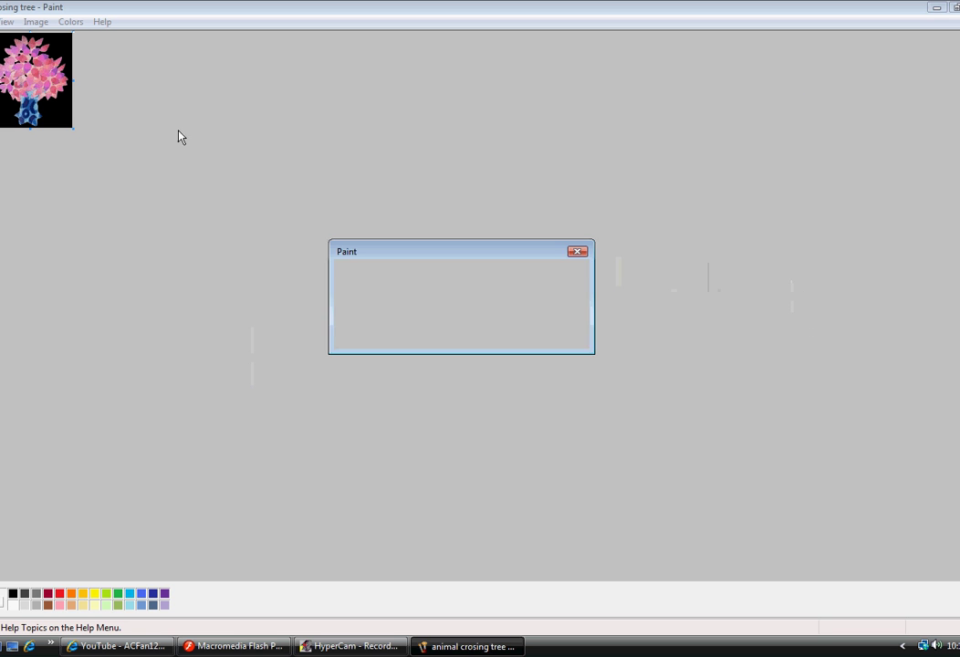
{"action": "left_click", "coordinate": [511, 338]}
Step: Invert BloodyGIR's colours in Paint, then select the BloodyGIR bitmap on the Flash stage
{"action": "right_click", "coordinate": [8, 90]}
{"action": "left_click", "coordinate": [90, 290]}
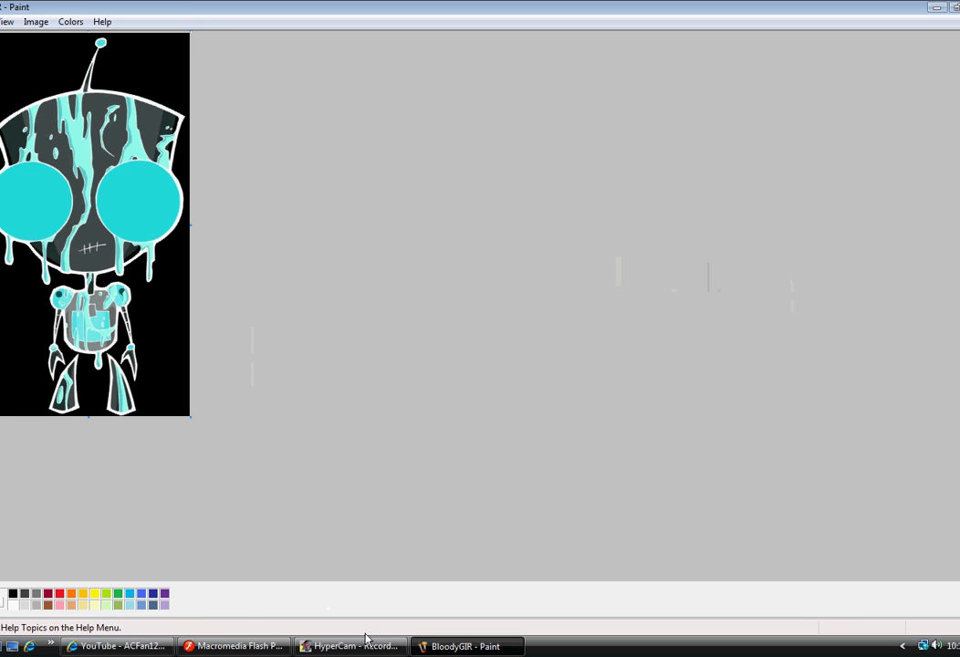
{"action": "left_click", "coordinate": [235, 647]}
{"action": "left_click", "coordinate": [145, 358]}
Step: Shift BloodyGIR slightly right and convert it to a movie clip symbol
{"action": "left_click_drag", "start_coordinate": [145, 358], "coordinate": [185, 358]}
{"action": "right_click", "coordinate": [180, 285]}
{"action": "left_click", "coordinate": [261, 564]}
{"action": "left_click", "coordinate": [581, 190]}
Step: Give GIR an Advanced colour effect: red/green/blue -100%, all offsets 255, then nudge it right and down
{"action": "left_click", "coordinate": [343, 563]}
{"action": "left_click", "coordinate": [381, 616]}
{"action": "left_click", "coordinate": [457, 561]}
{"action": "left_click_drag", "start_coordinate": [544, 345], "coordinate": [547, 217]}
{"action": "left_click_drag", "start_coordinate": [544, 323], "coordinate": [545, 230]}
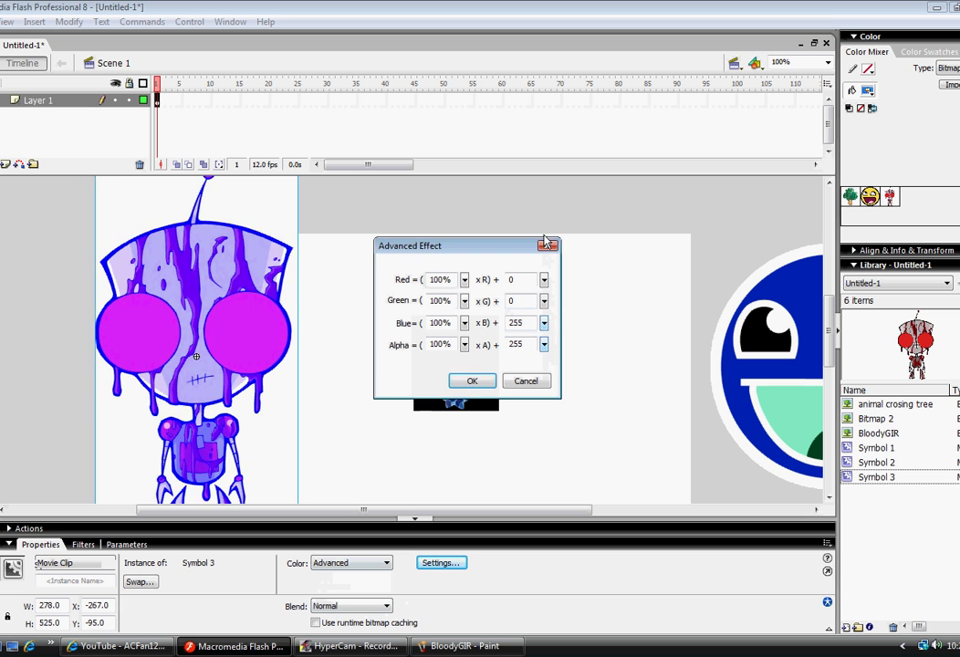
{"action": "left_click_drag", "start_coordinate": [544, 301], "coordinate": [535, 161]}
{"action": "left_click_drag", "start_coordinate": [464, 279], "coordinate": [463, 351]}
{"action": "left_click_drag", "start_coordinate": [463, 305], "coordinate": [472, 450]}
{"action": "left_click_drag", "start_coordinate": [464, 323], "coordinate": [464, 425]}
{"action": "left_click", "coordinate": [472, 382]}
{"action": "left_click_drag", "start_coordinate": [146, 301], "coordinate": [179, 315]}
{"action": "key", "text": "alt+Tab"}
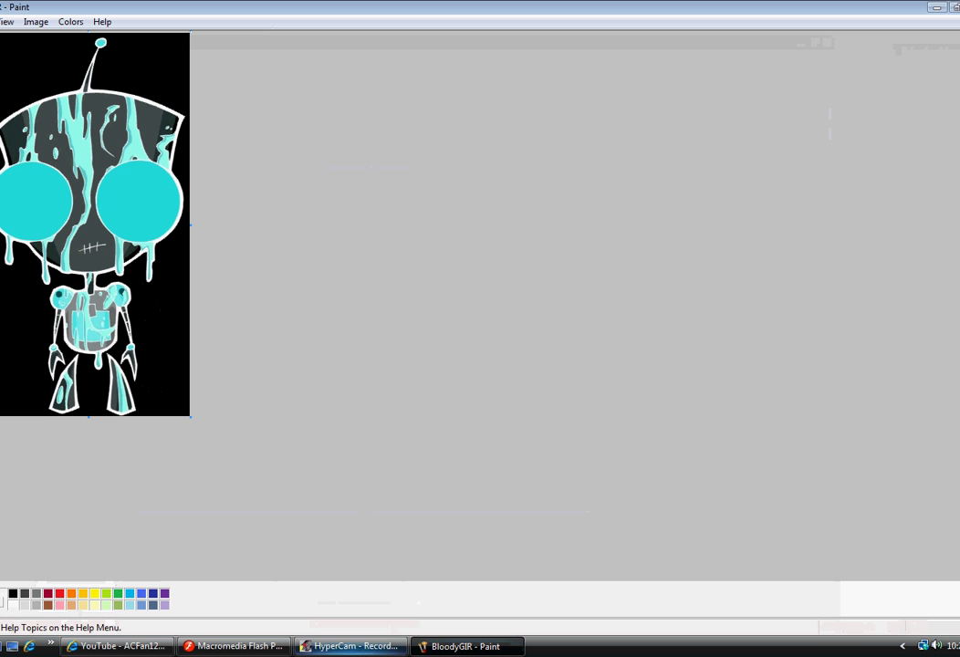
{"action": "left_click", "coordinate": [261, 647]}
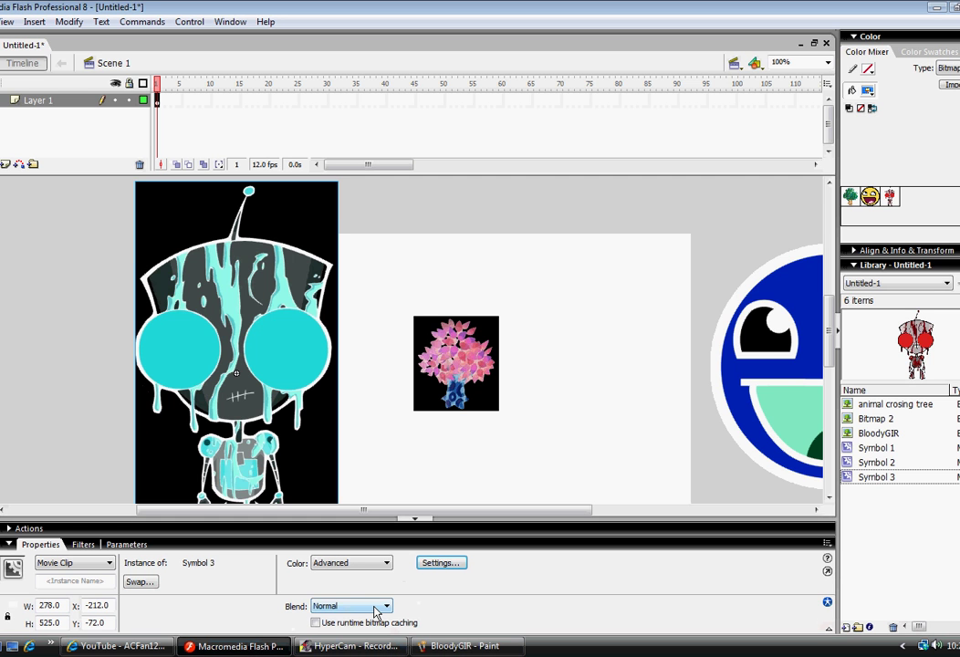